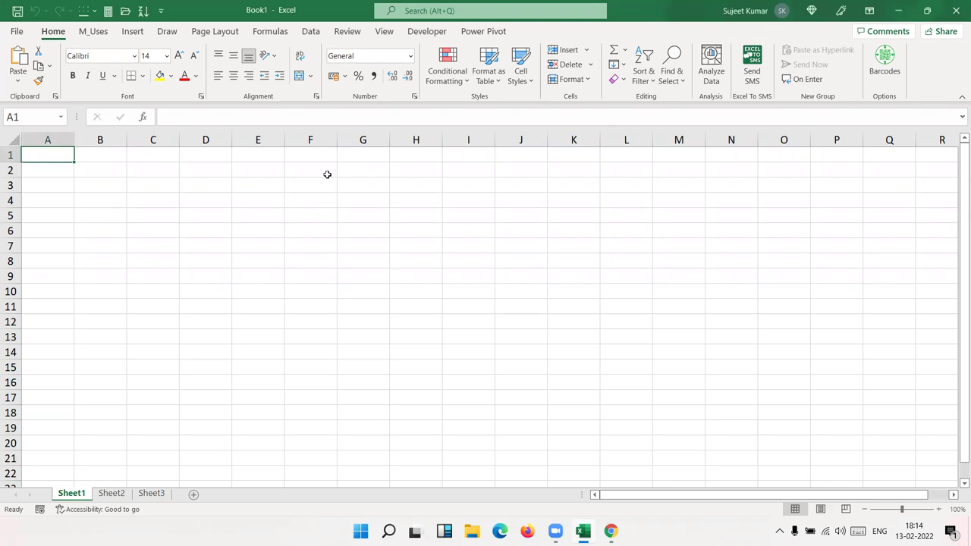
Select cells around the sheet, briefly highlighting the A1:K11 block
click(445, 168)
click(455, 157)
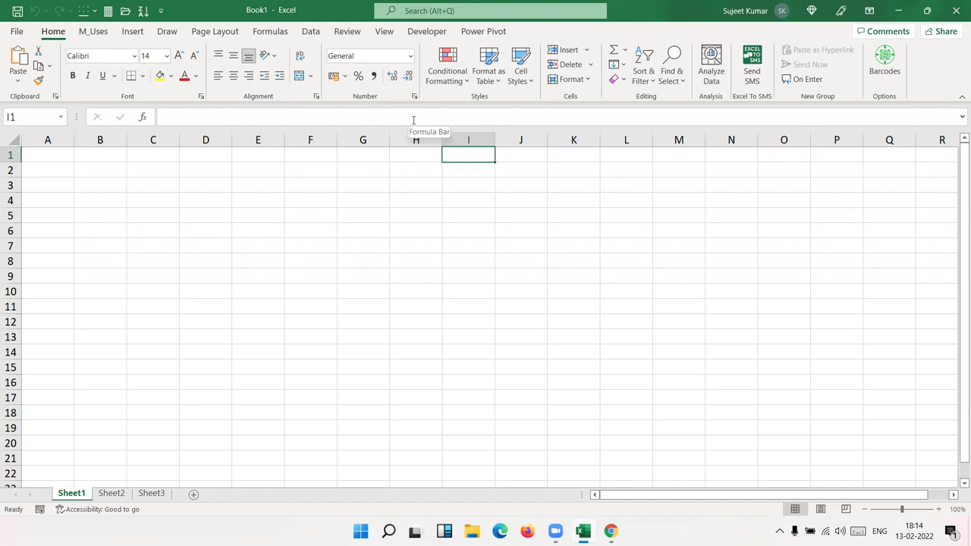
click(47, 157)
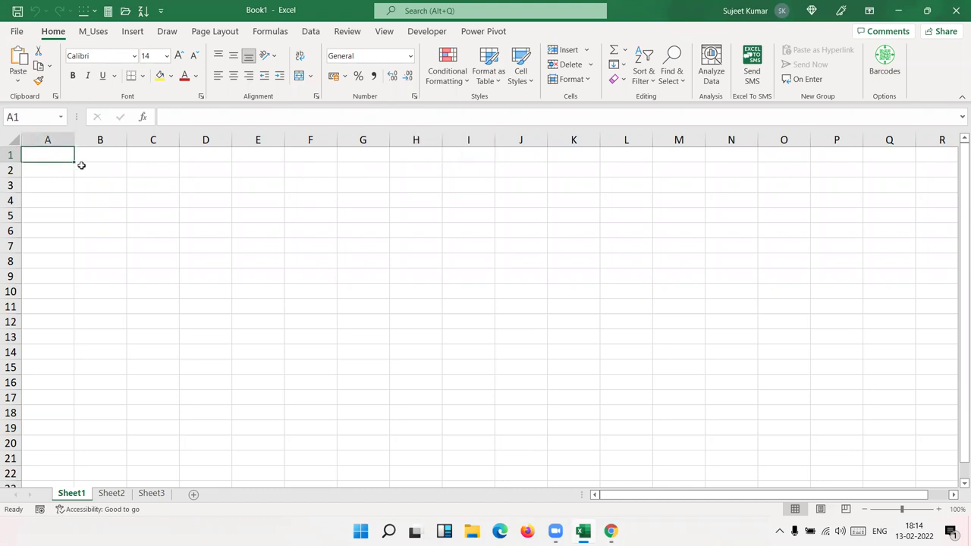
drag(81, 165, 596, 308)
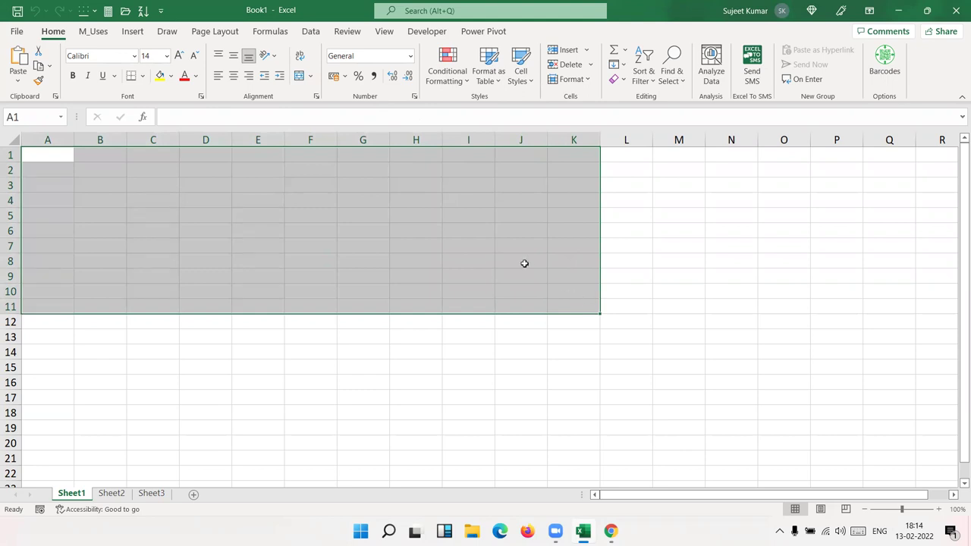
click(492, 231)
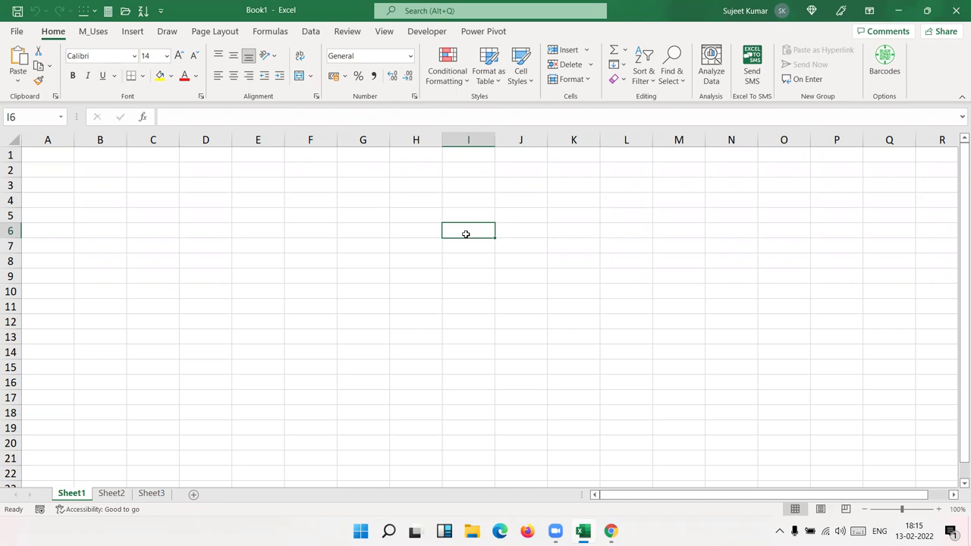
click(219, 209)
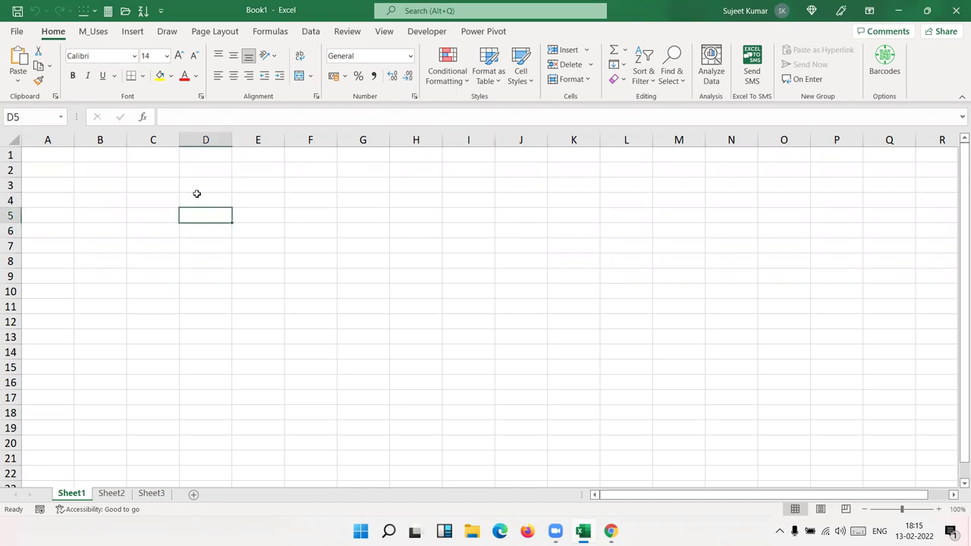
click(104, 200)
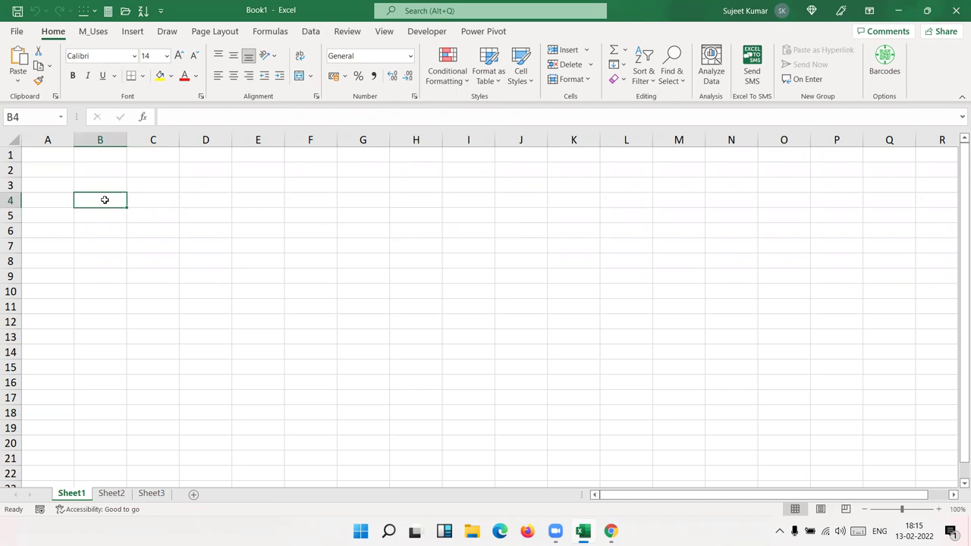
Enter the formula =RANDBETWEEN(10,90) in cell A1
click(65, 157)
text(=ra)
key(Down)
key(Down)
key(Down)
key(Tab)
text(10,90)
key(Return)
Fill A1:L19 with the RANDBETWEEN formula, then select the whole number block
drag(61, 160, 620, 428)
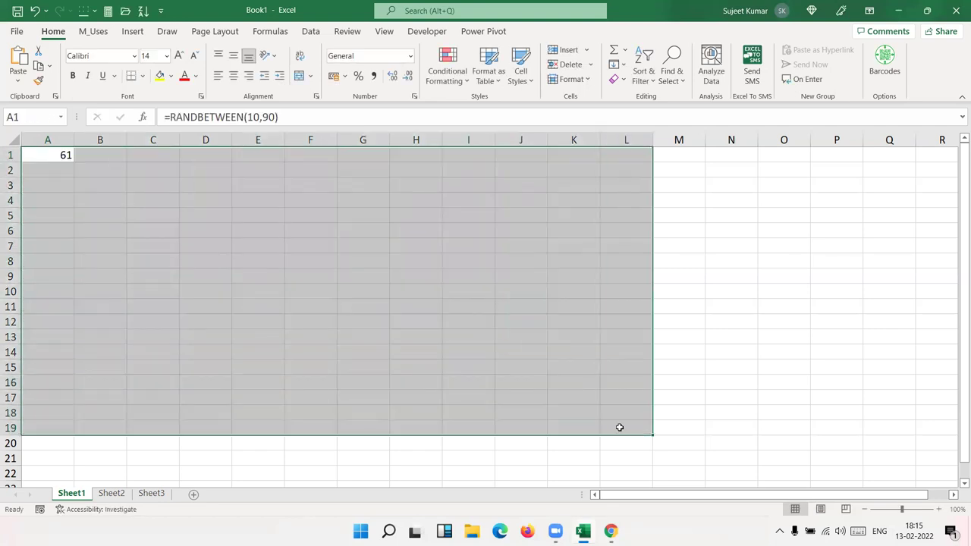
key(F2)
key(ctrl+Return)
click(394, 220)
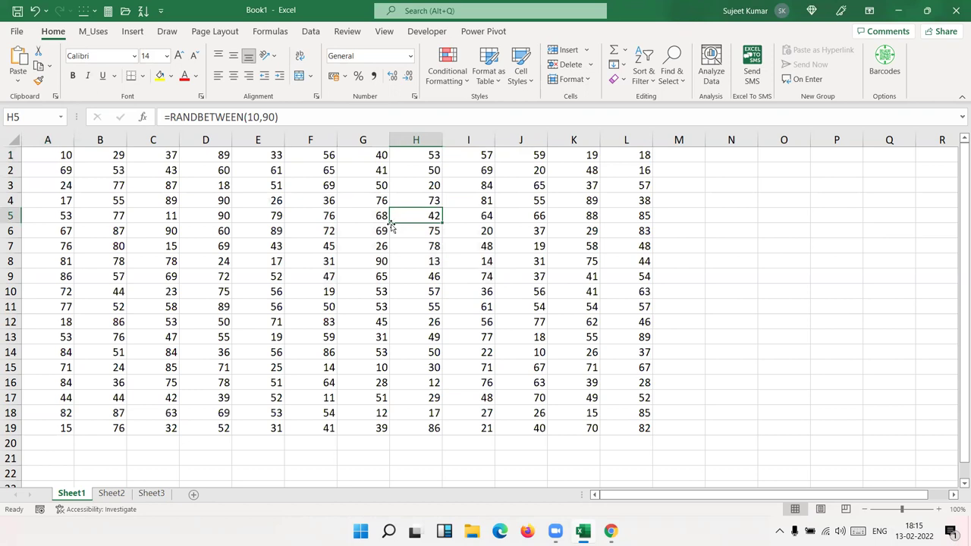
key(ctrl+a)
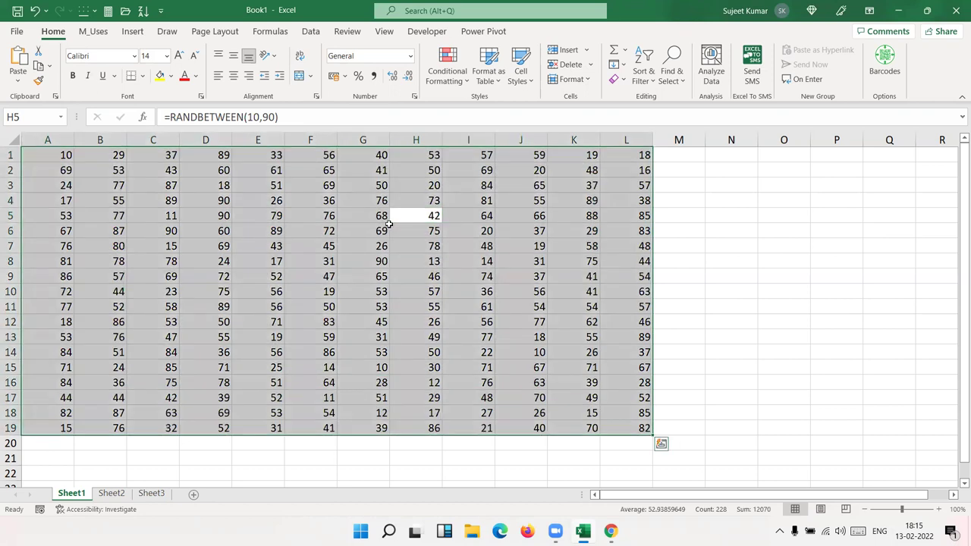
Select the A1:L19 random-number block with Ctrl+A and copy it
click(67, 182)
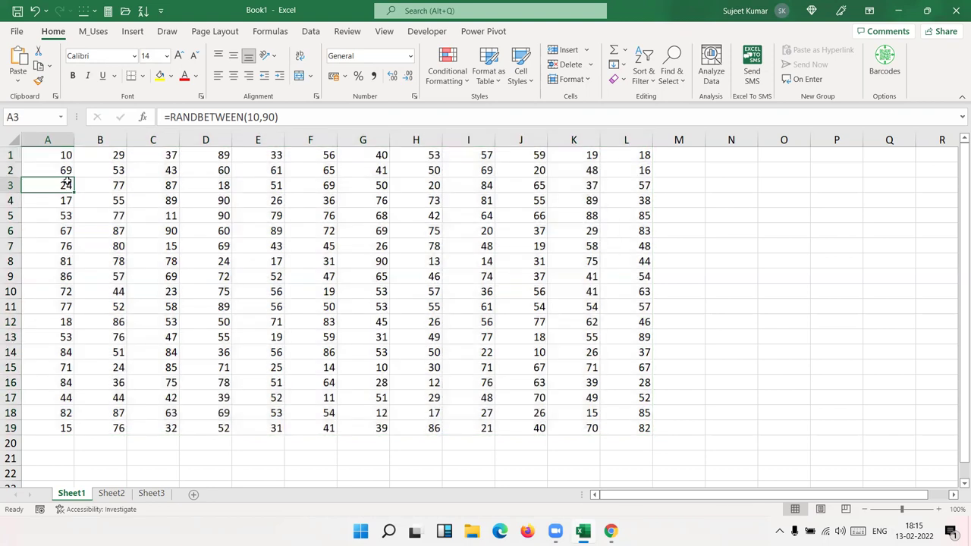
click(442, 62)
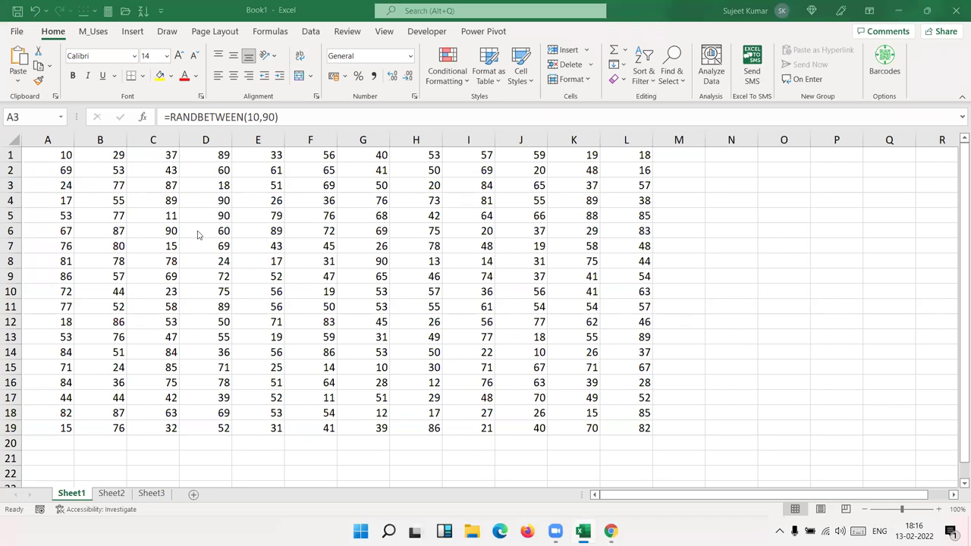
click(198, 201)
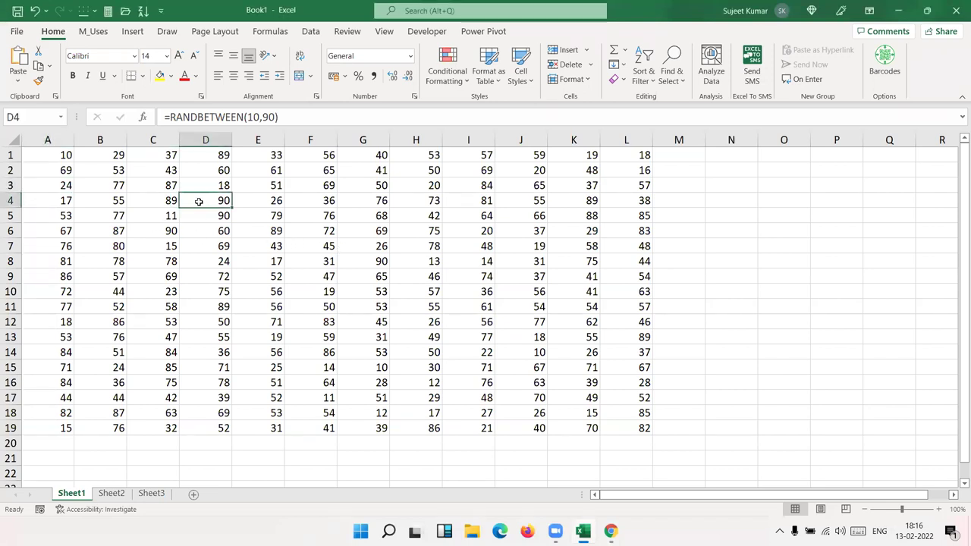
key(ctrl+a)
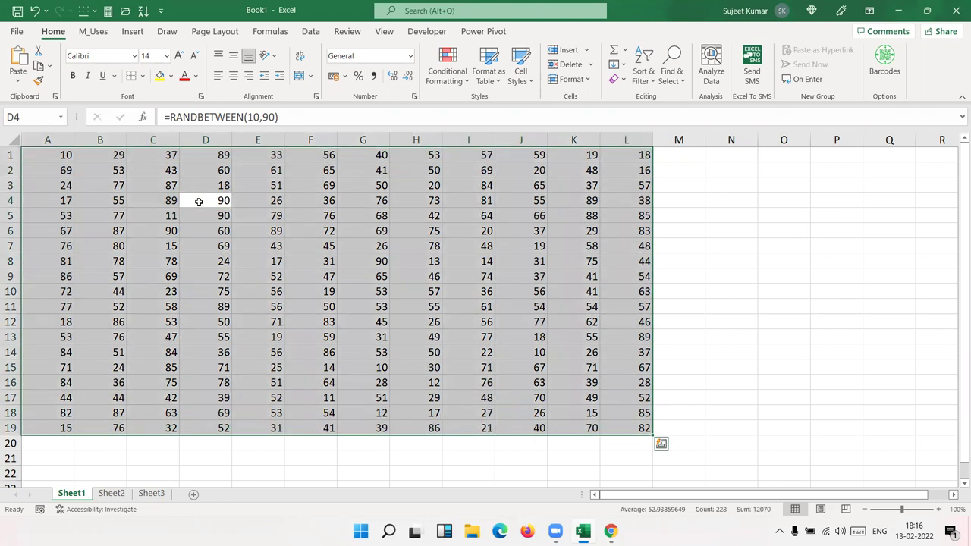
click(267, 218)
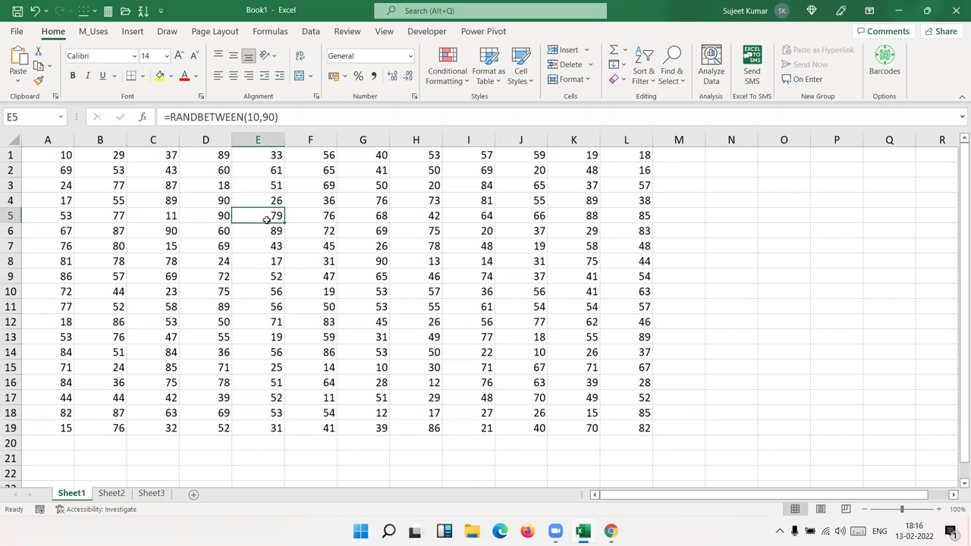
key(ctrl+a)
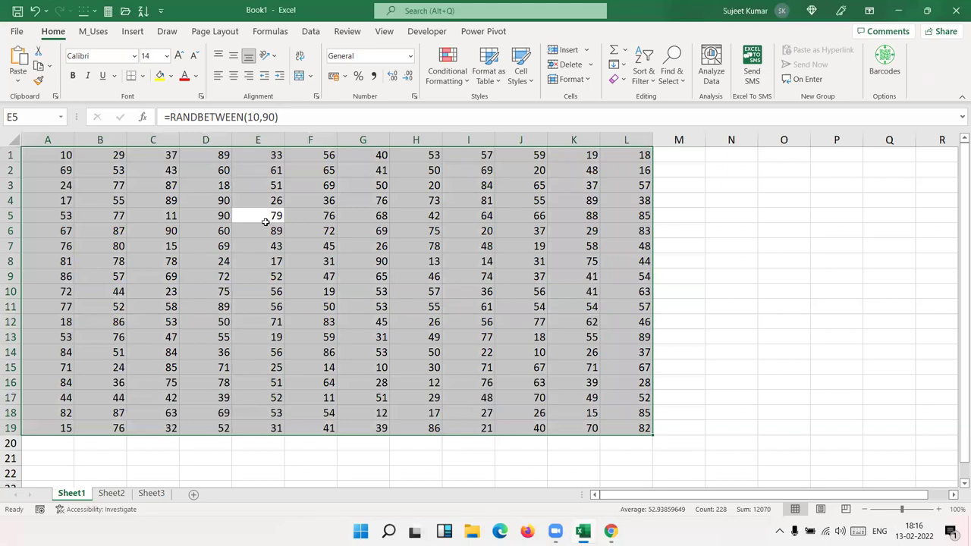
click(129, 184)
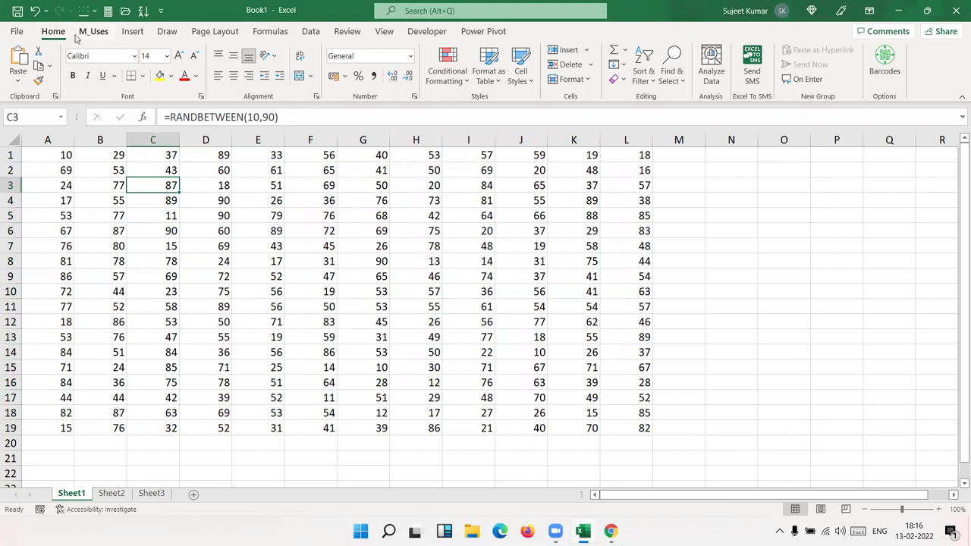
key(ctrl+a)
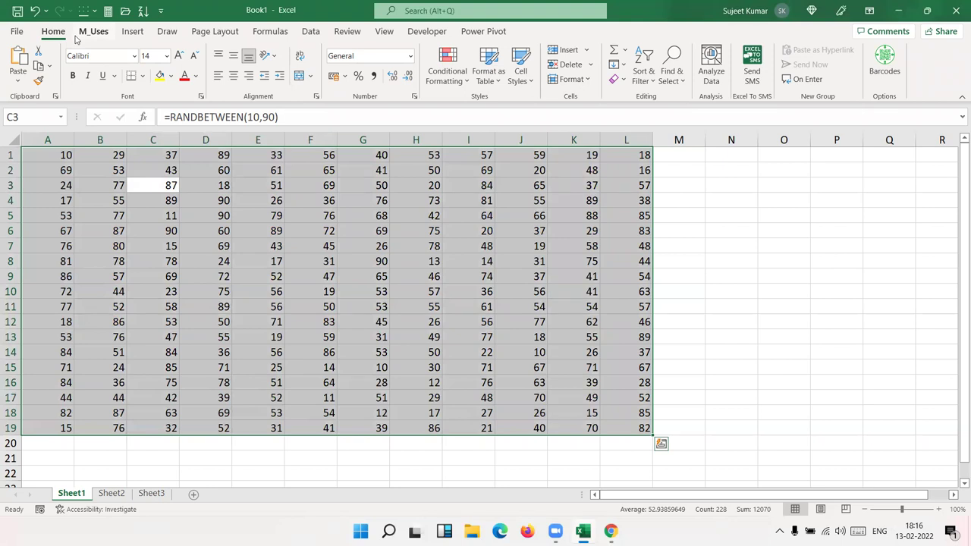
key(ctrl+c)
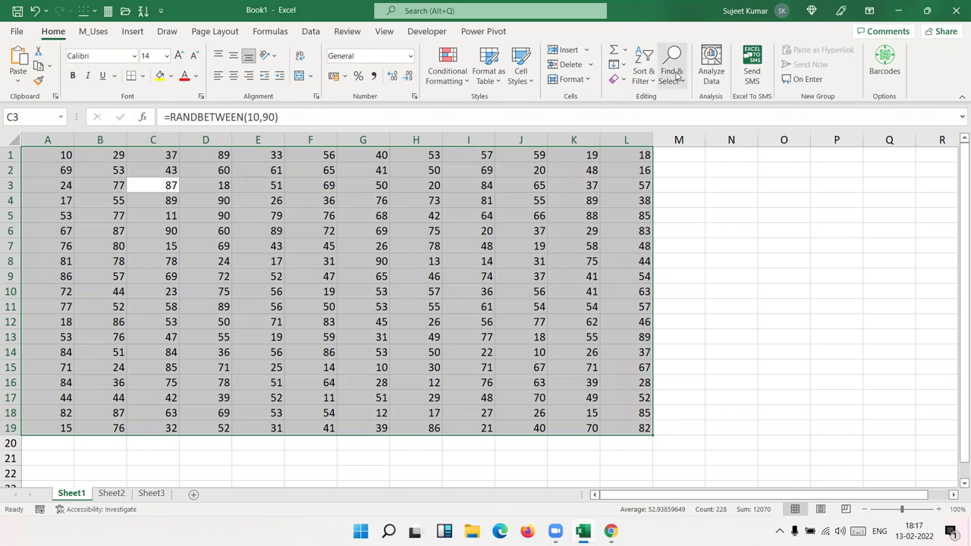
click(677, 74)
click(713, 153)
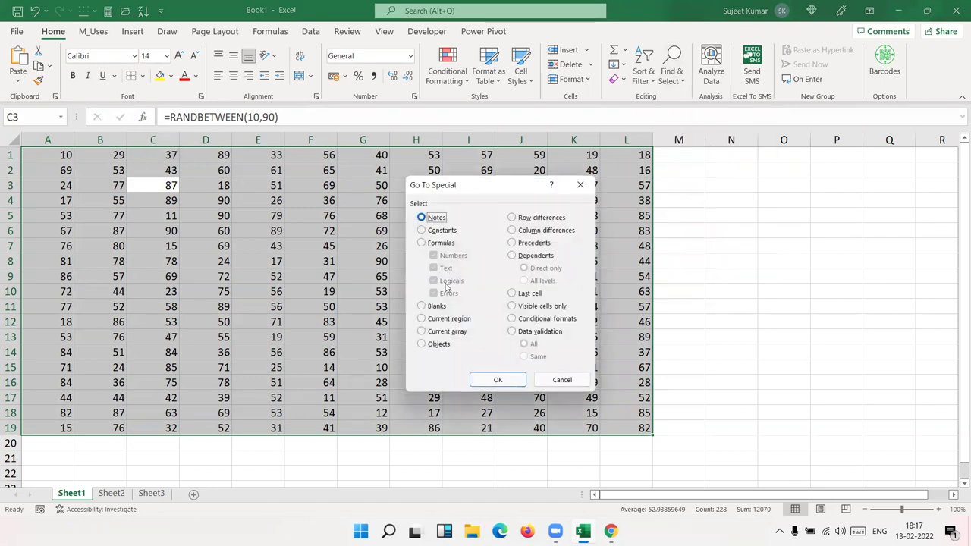
click(447, 319)
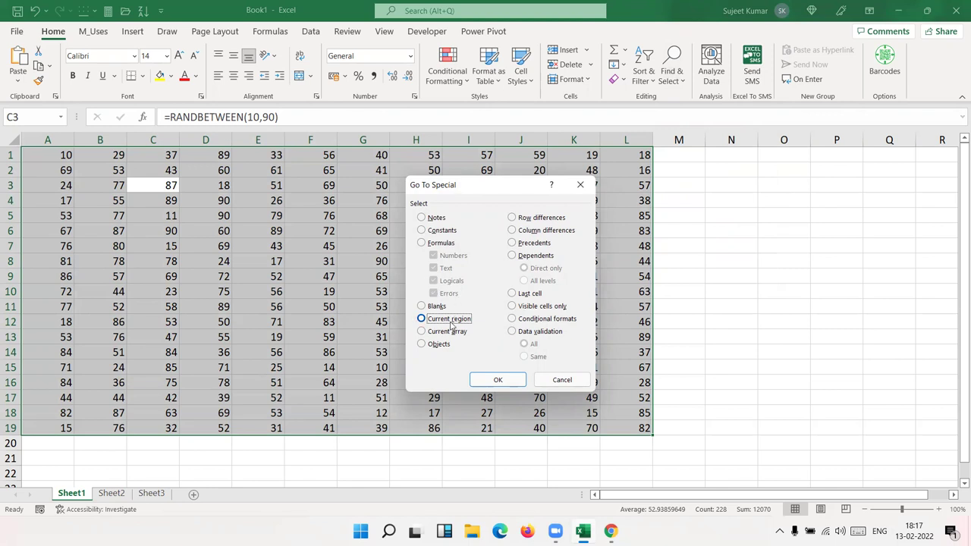
click(572, 381)
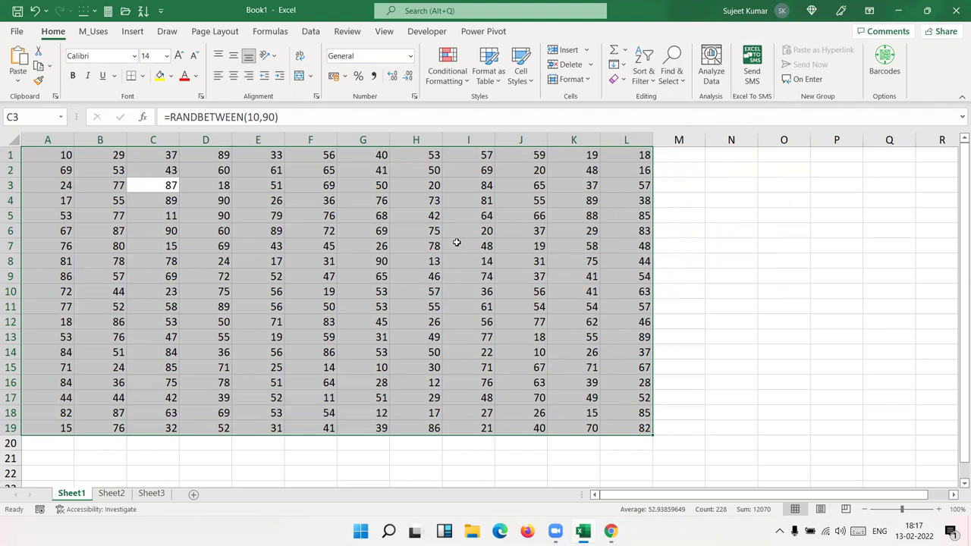
click(342, 213)
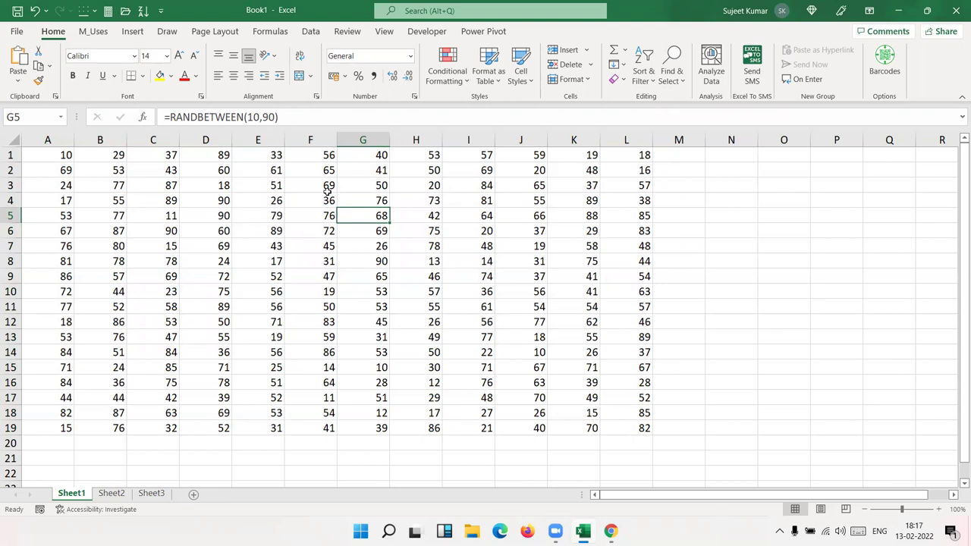
key(ctrl+a)
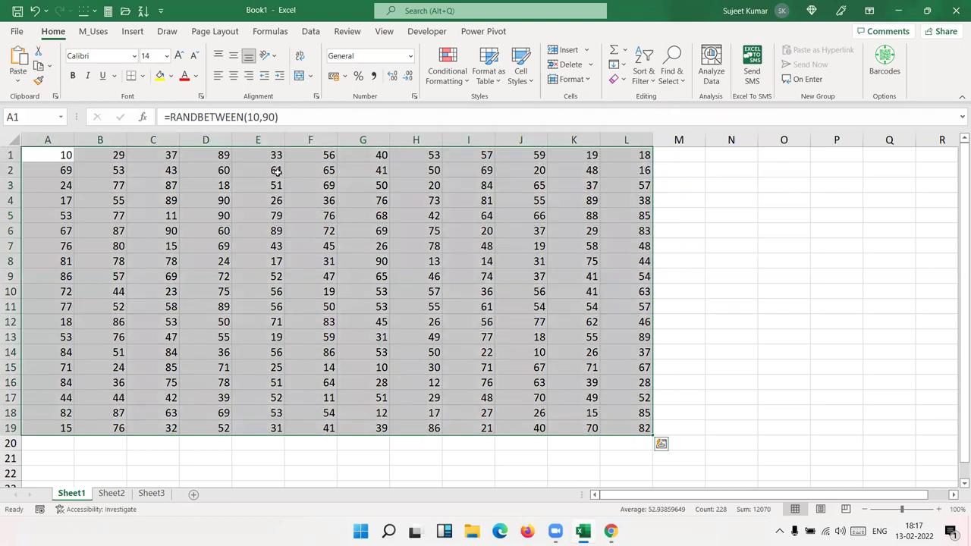
click(274, 180)
key(ctrl+a)
click(200, 188)
click(59, 170)
key(ctrl+a)
click(60, 154)
key(ctrl+a)
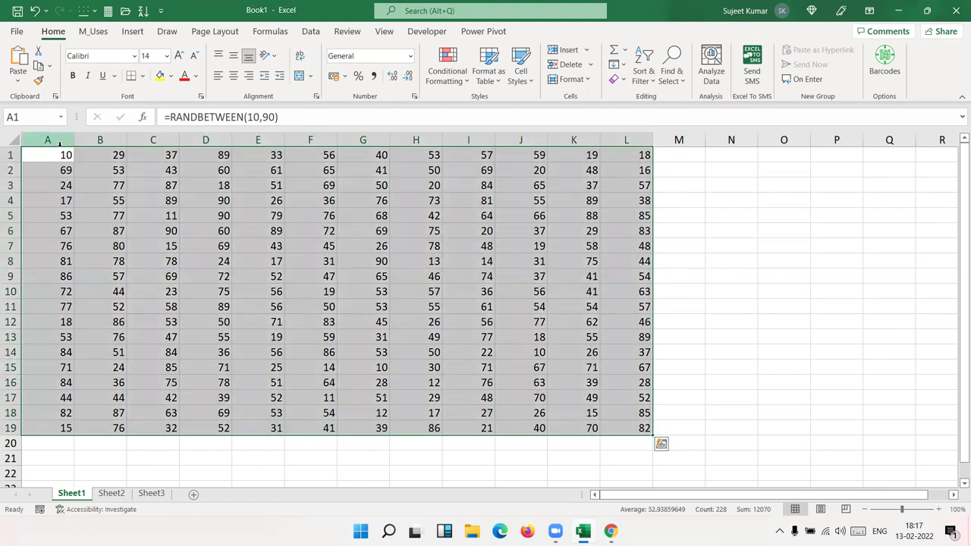
key(ctrl+a)
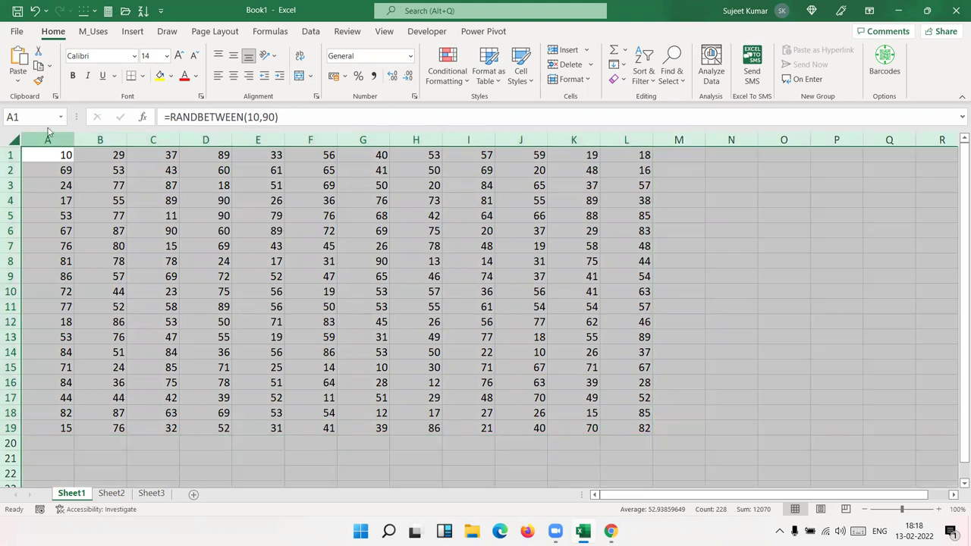
click(66, 154)
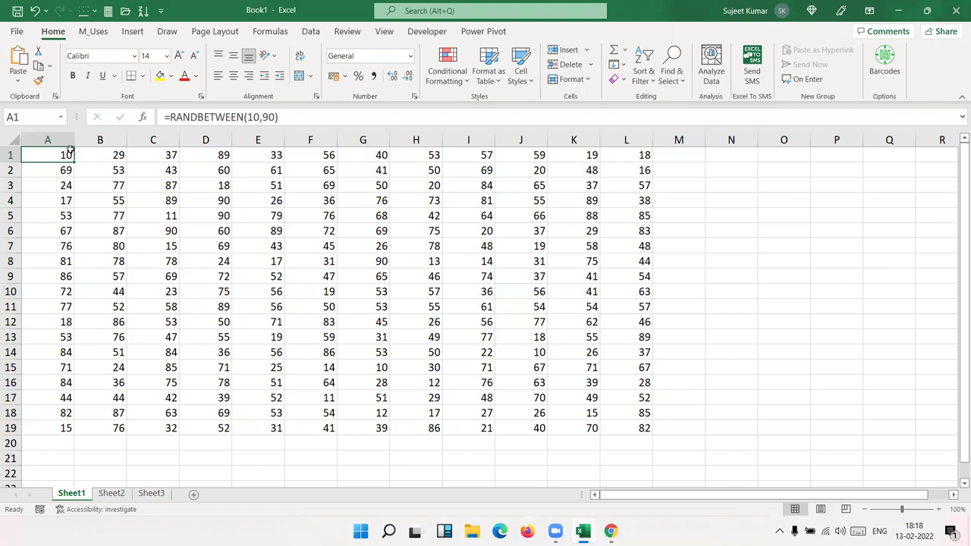
click(72, 77)
click(73, 77)
click(74, 77)
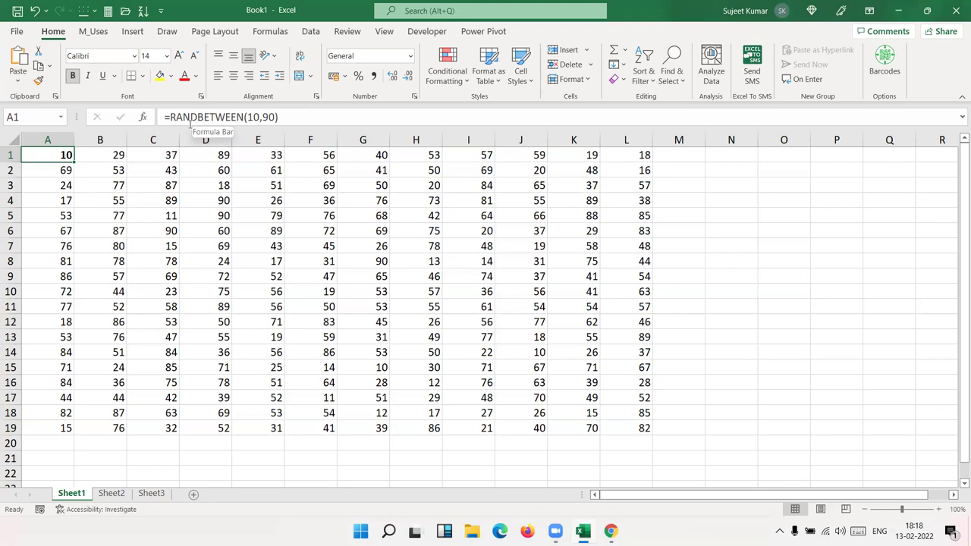
click(72, 75)
click(73, 75)
click(76, 78)
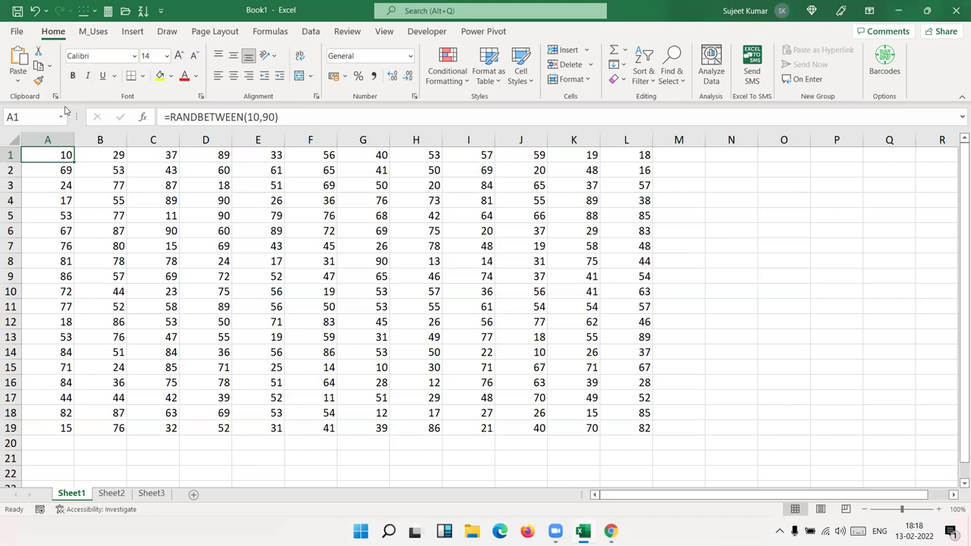
click(72, 82)
click(72, 84)
Select A1:L19 and delete all 228 random numbers
click(183, 183)
click(364, 182)
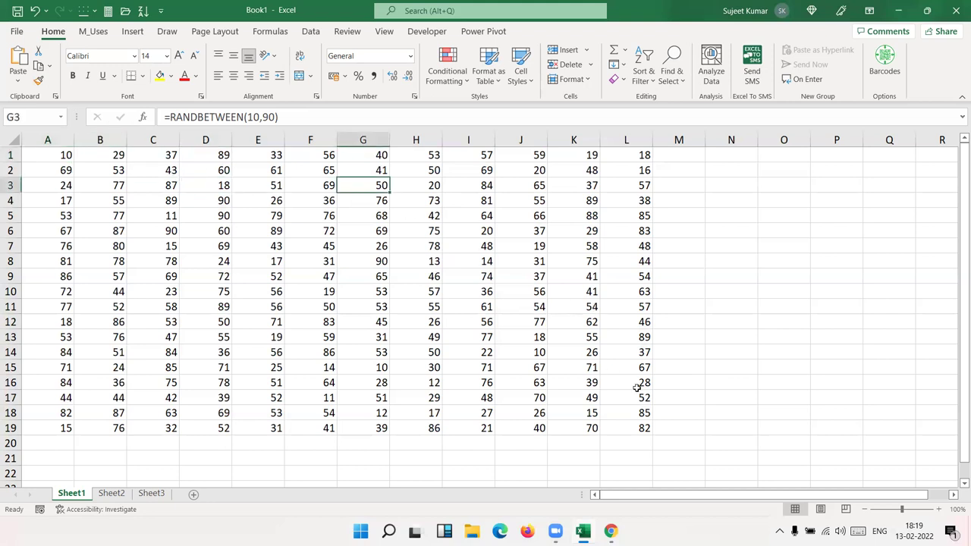
click(643, 428)
drag(643, 427, 9, 155)
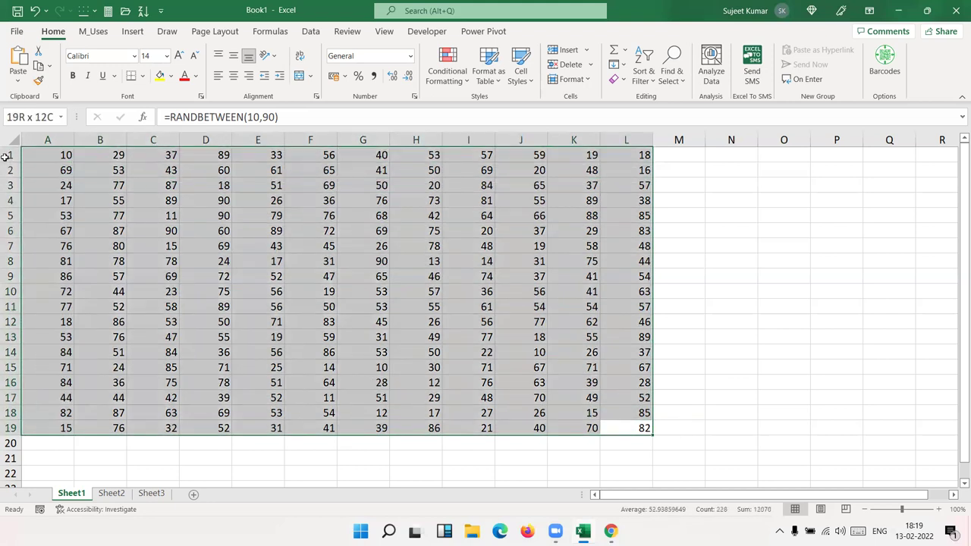
key(Delete)
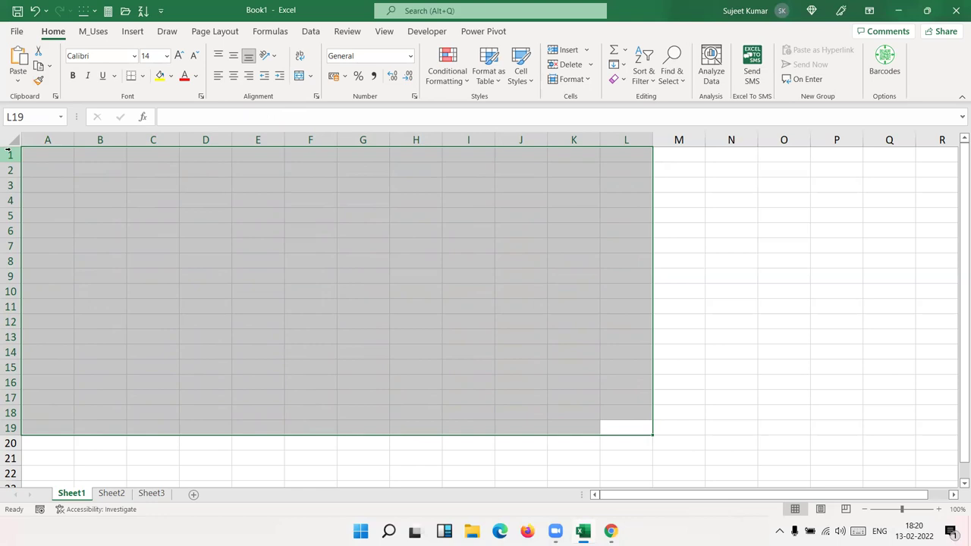
Move through cells J3 and K2, leaving H6 as the active cell
click(541, 182)
click(565, 167)
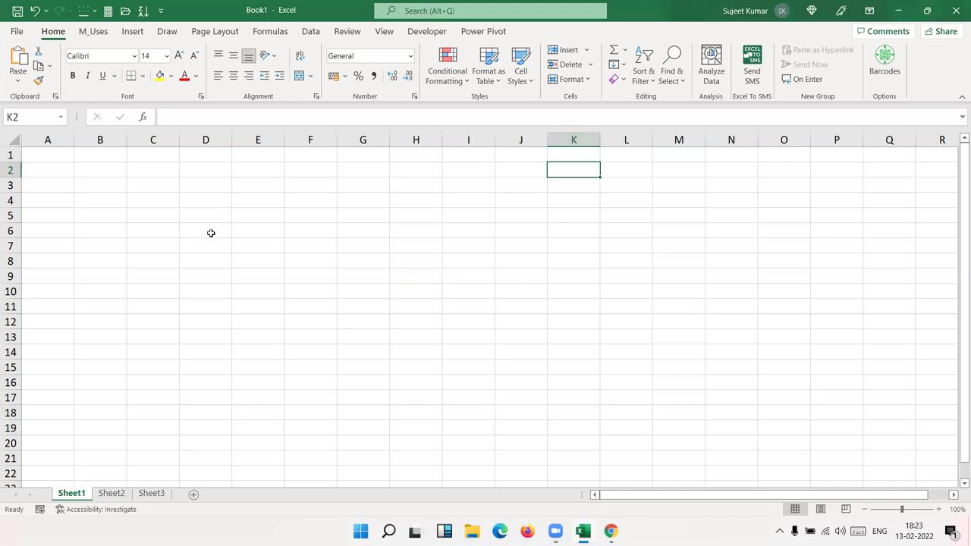
click(402, 227)
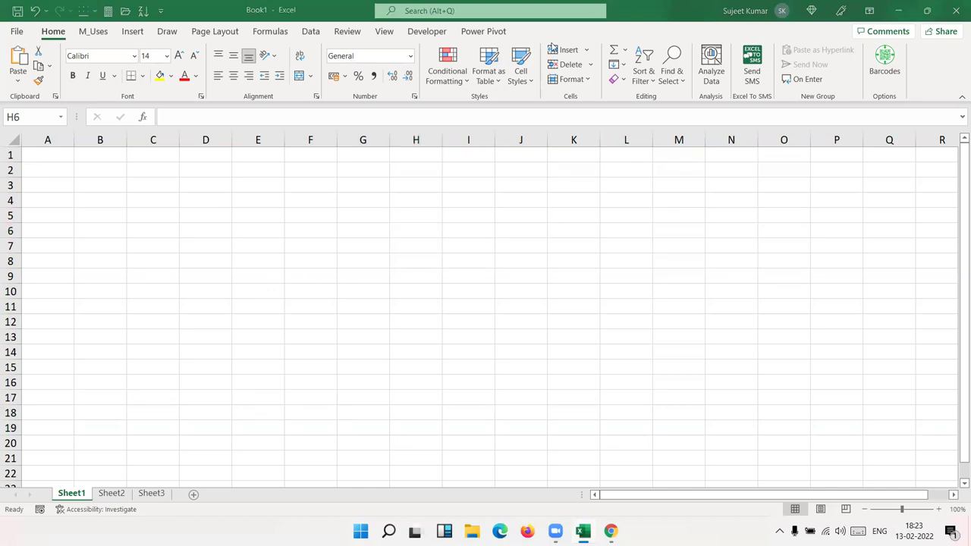
click(427, 31)
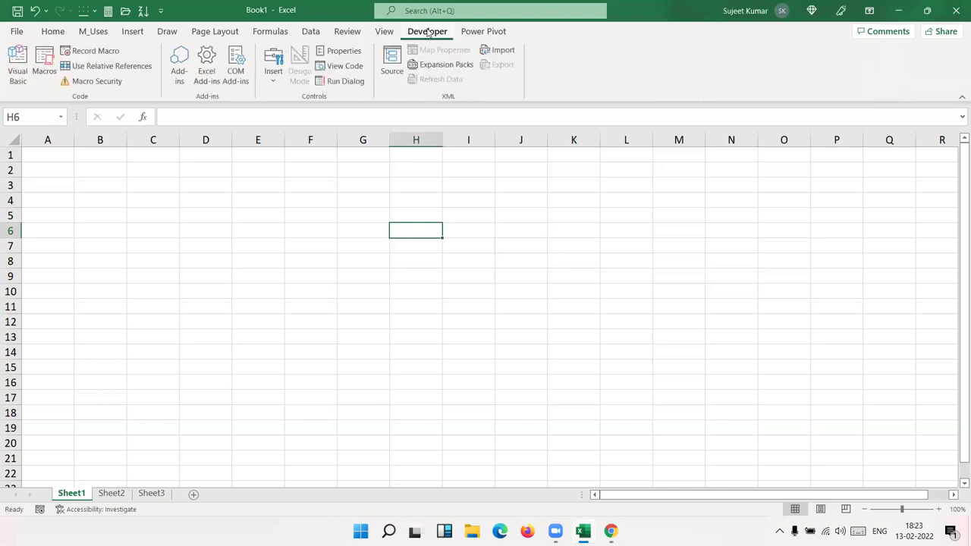
click(19, 31)
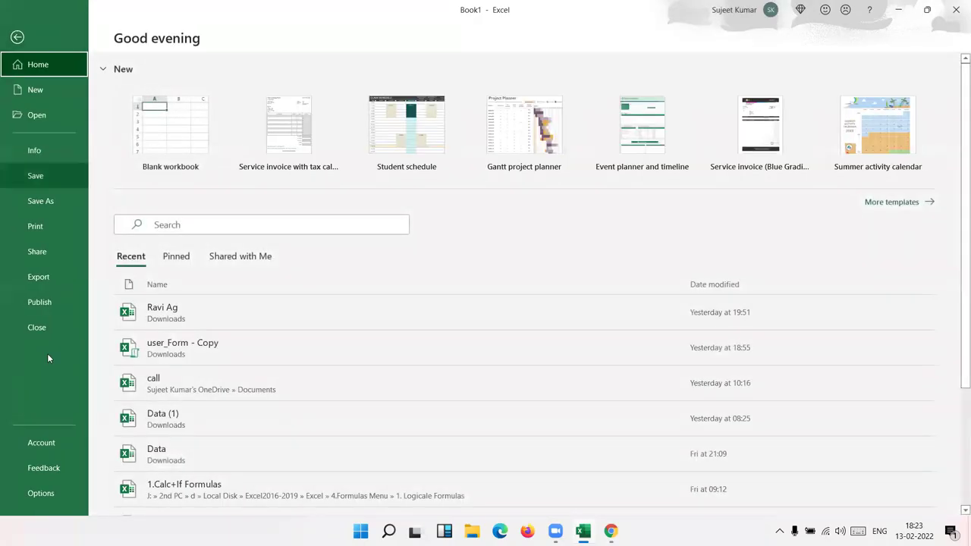
click(47, 493)
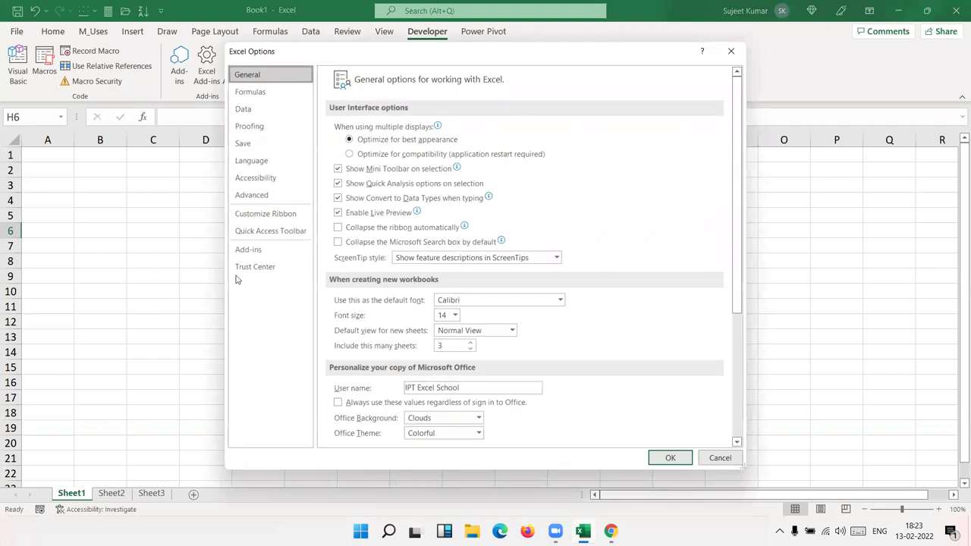
click(265, 214)
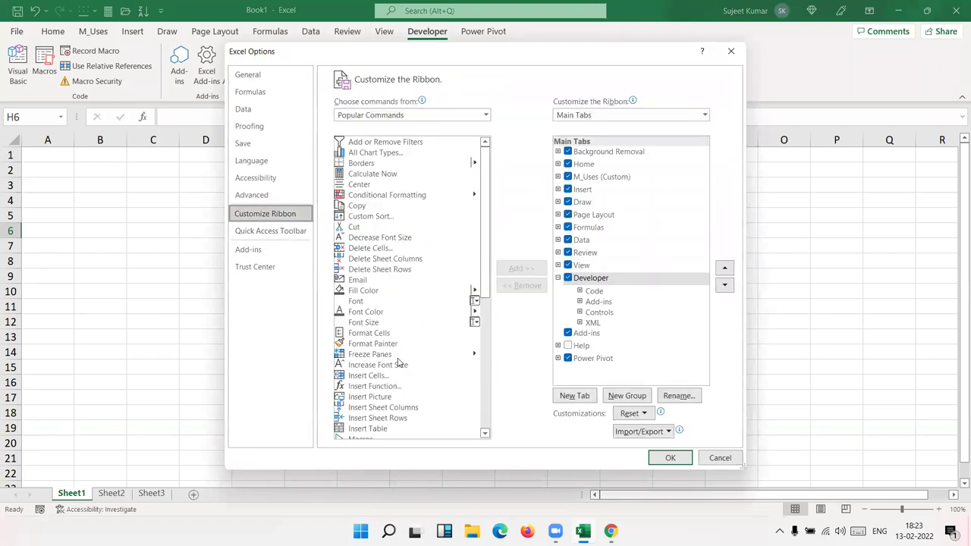
click(558, 279)
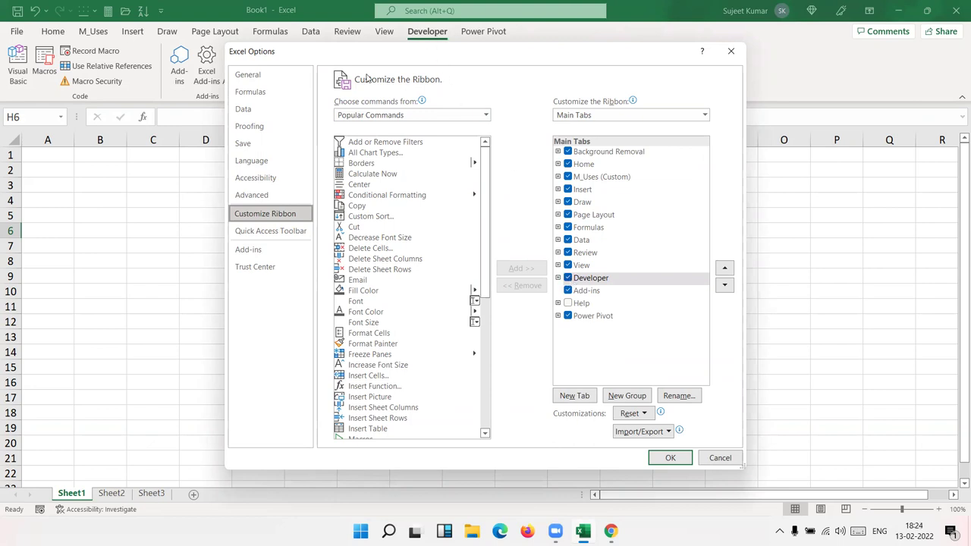
click(250, 77)
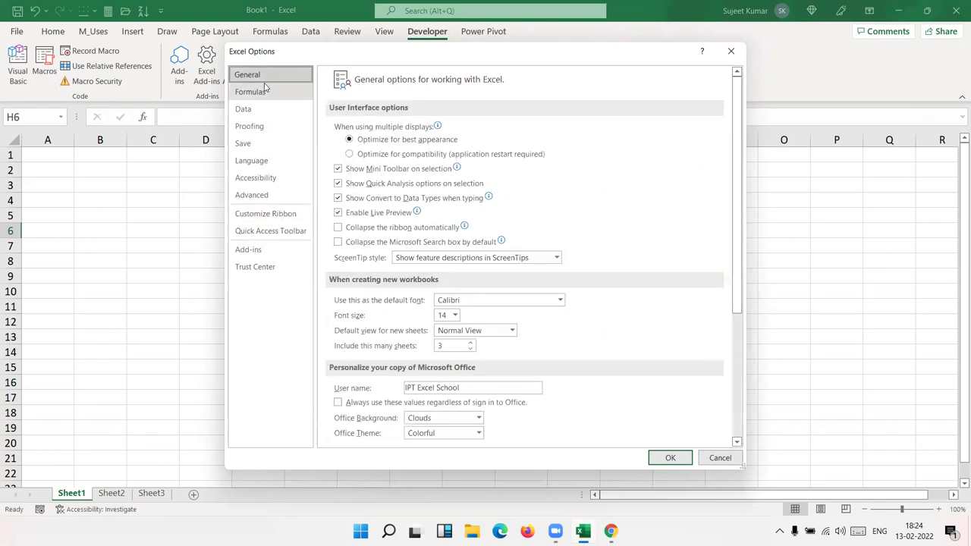
click(731, 53)
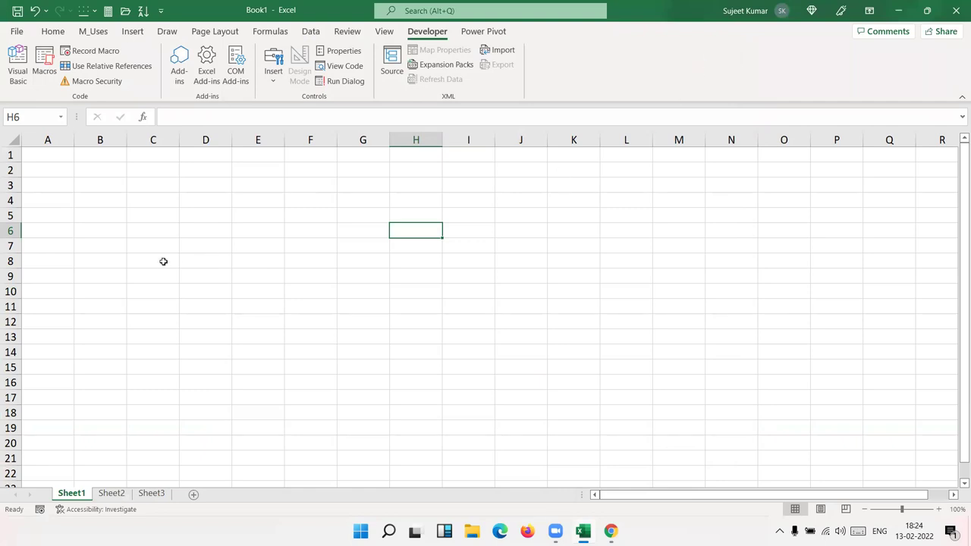
click(97, 81)
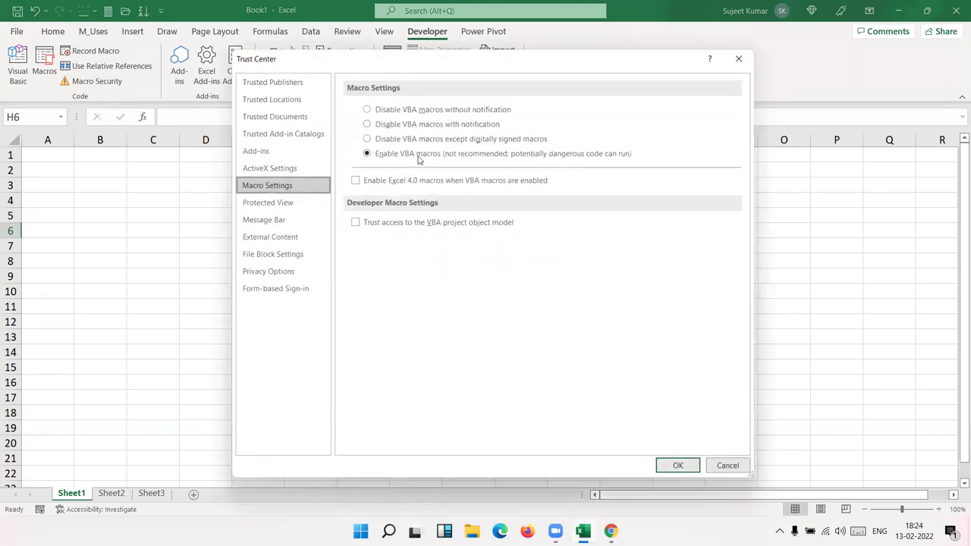
click(418, 158)
click(739, 60)
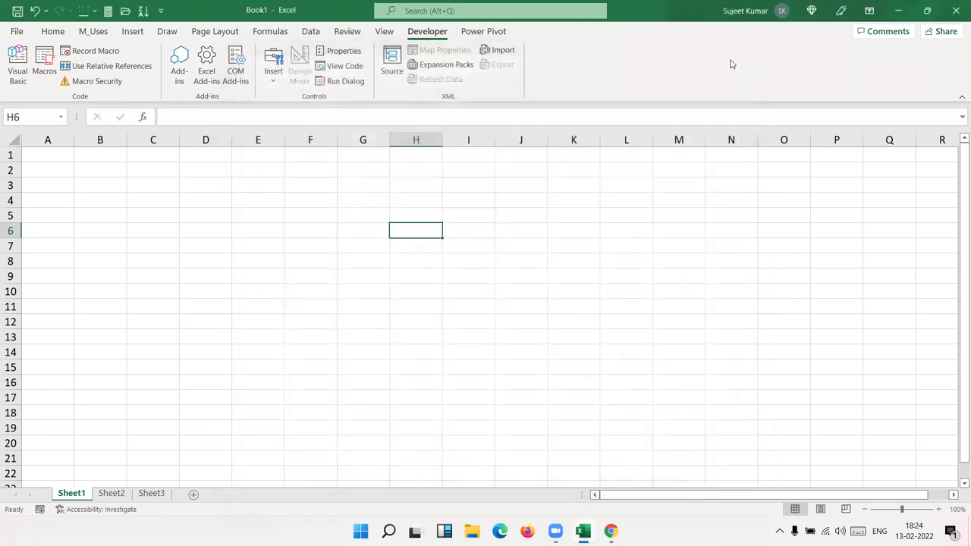
In File Explorer, open File2, check the Desktop's New folder, then return to File2
click(472, 530)
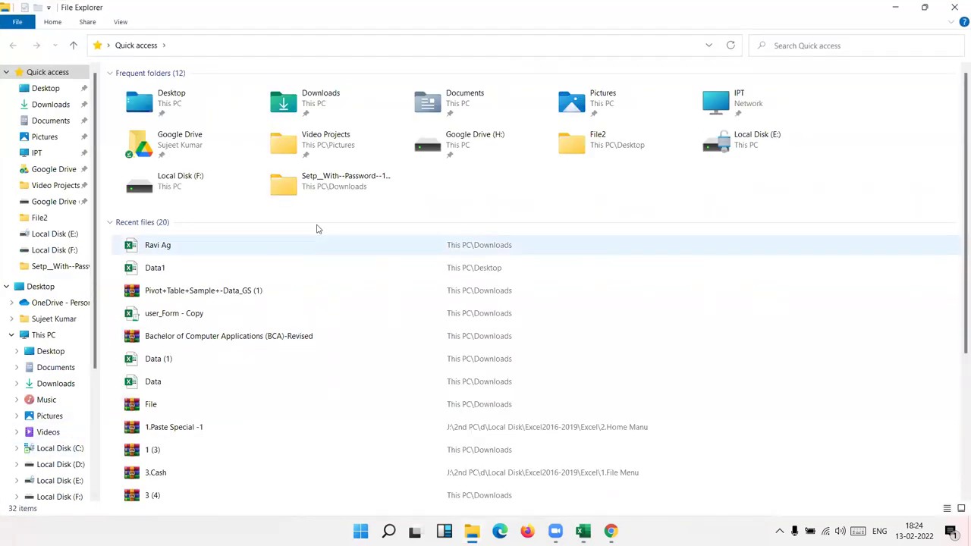
click(585, 144)
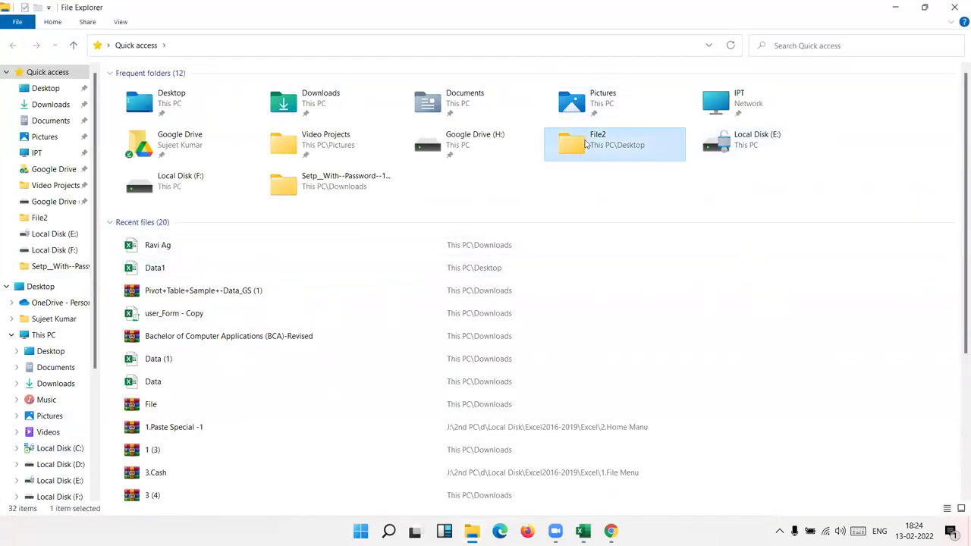
double_click(586, 144)
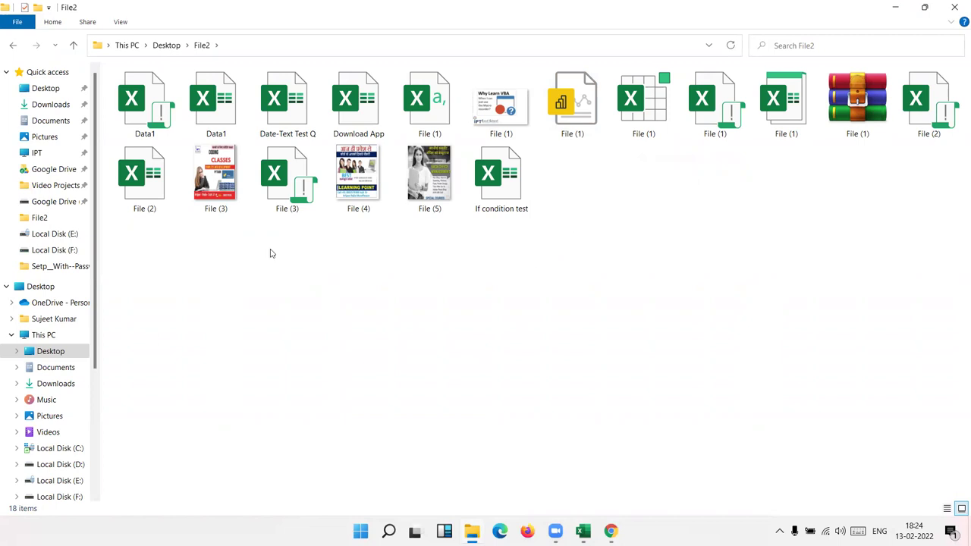
click(168, 46)
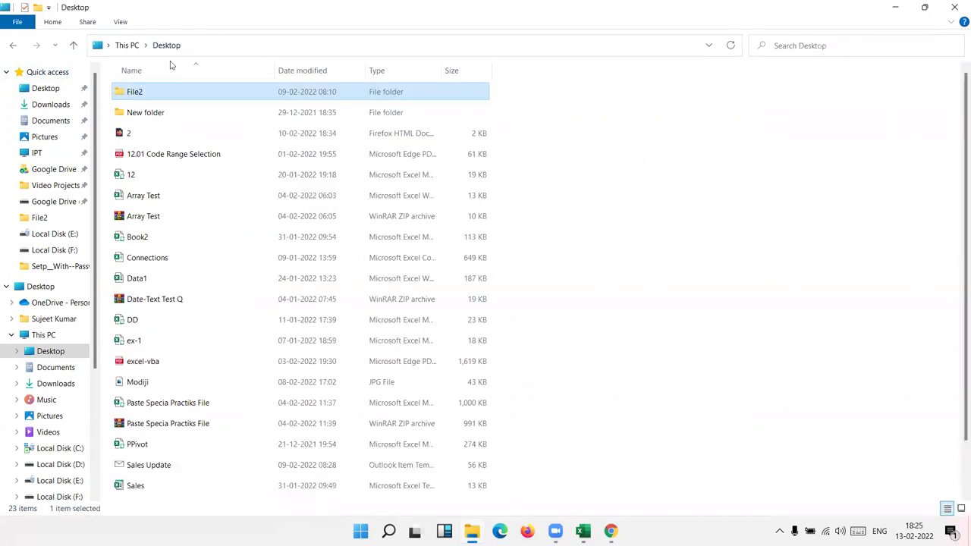
double_click(170, 113)
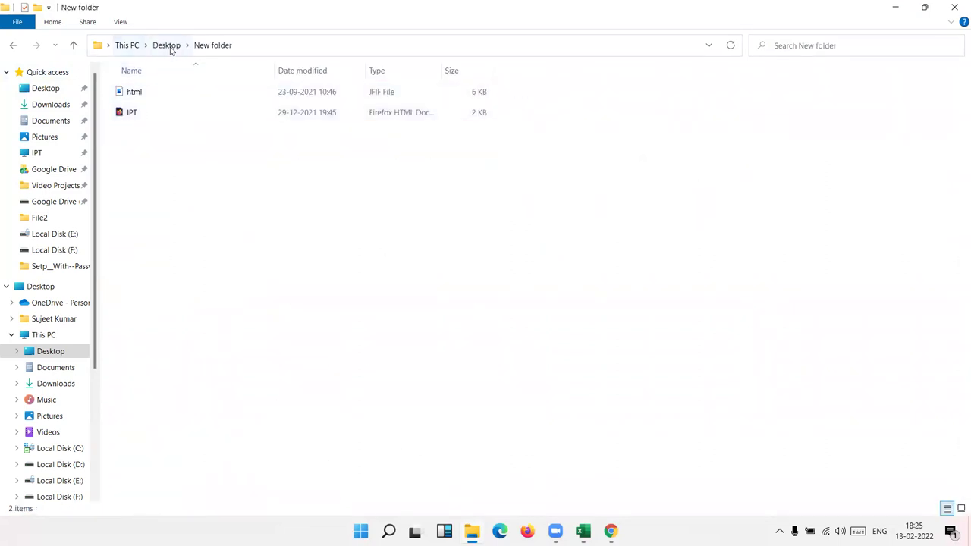
click(167, 45)
double_click(153, 98)
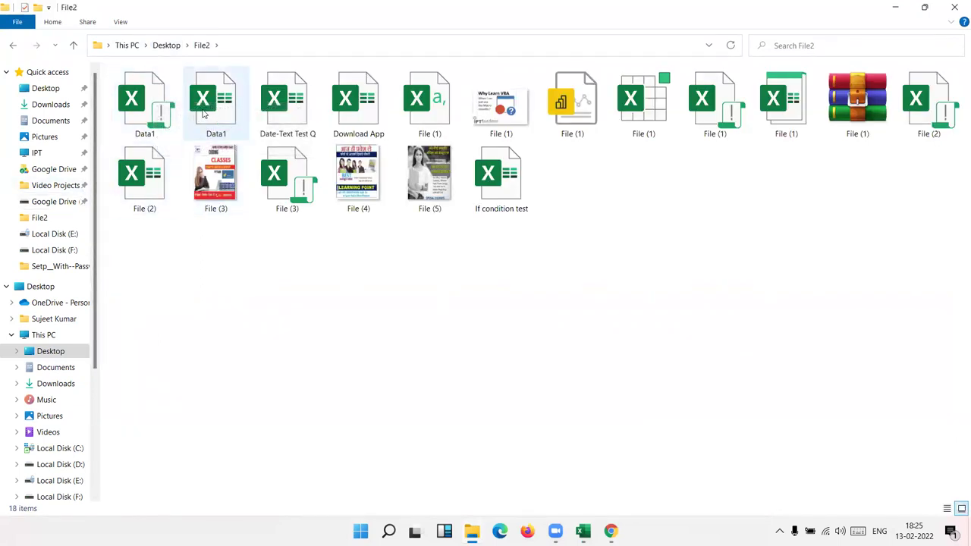
Select the Data1 and File (1) workbooks in File2, then close File Explorer
double_click(203, 114)
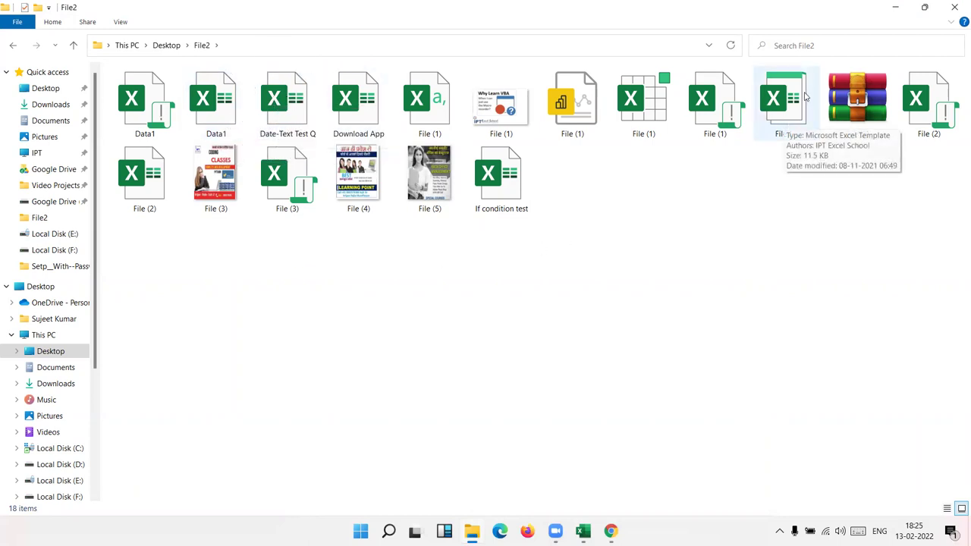
mouse_move(786, 102)
click(796, 115)
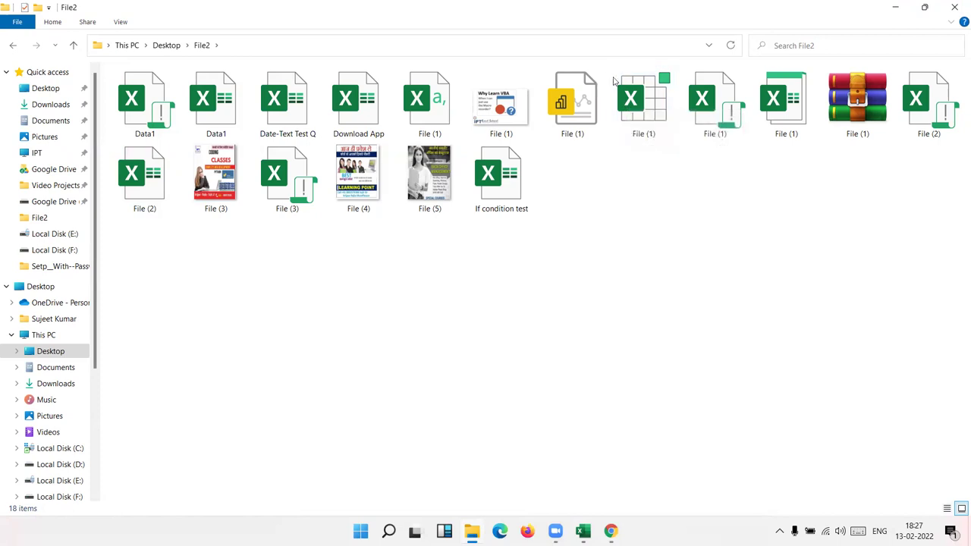
click(954, 7)
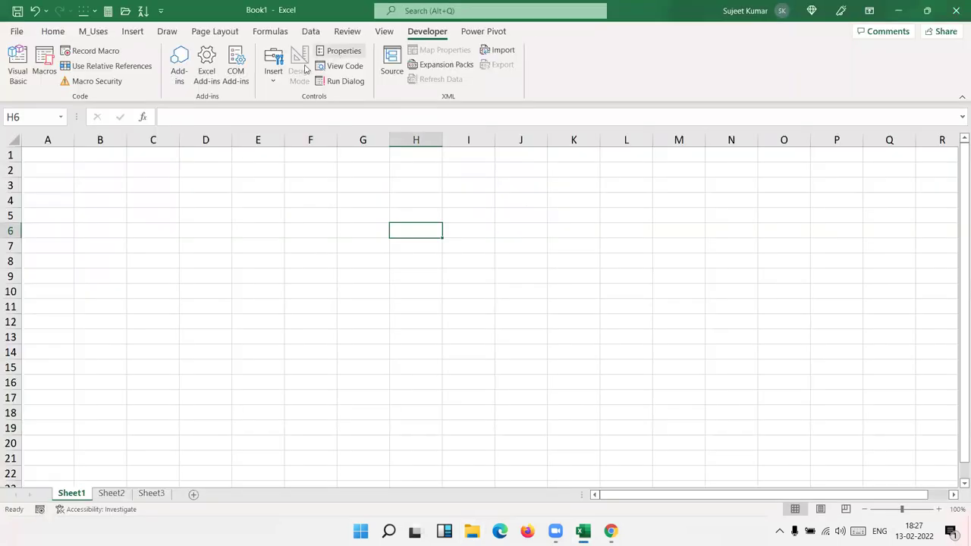
Close Macro Security without changes and go to Excel's File page
click(107, 81)
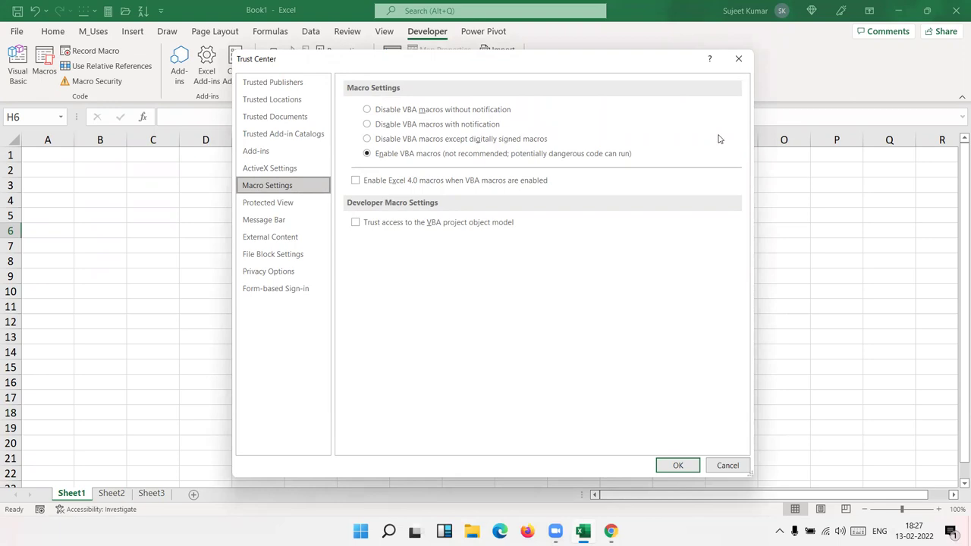
click(739, 61)
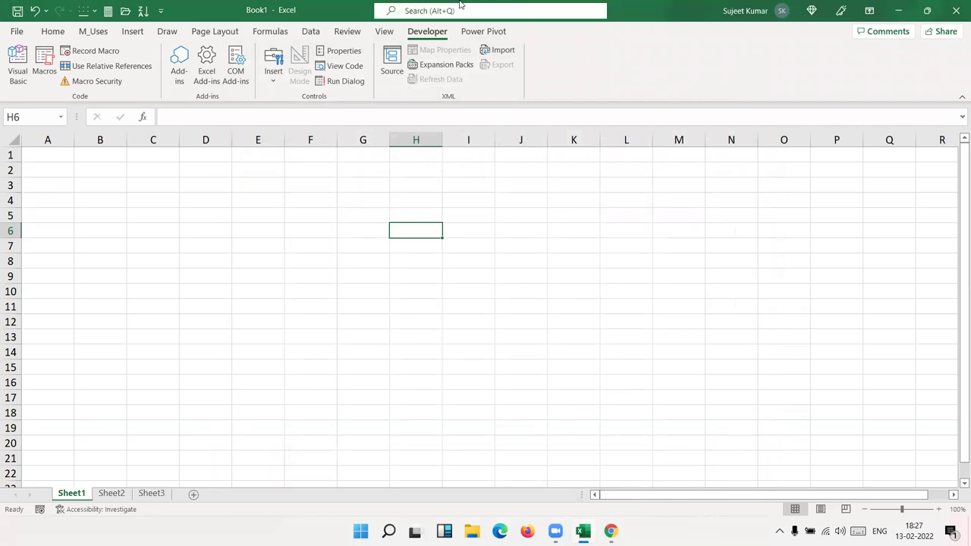
click(16, 32)
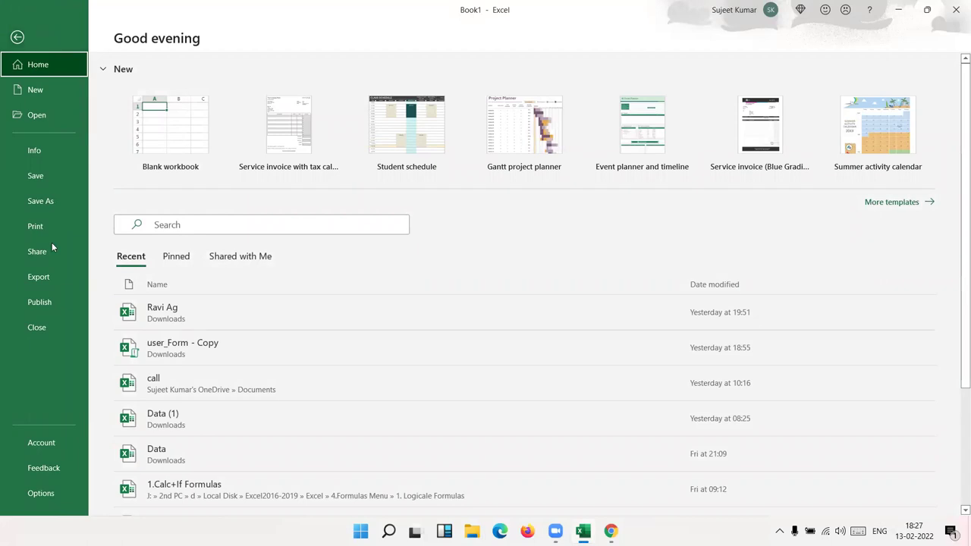
Browse to save Book1 in Documents with the file type set to Excel Workbook
click(58, 202)
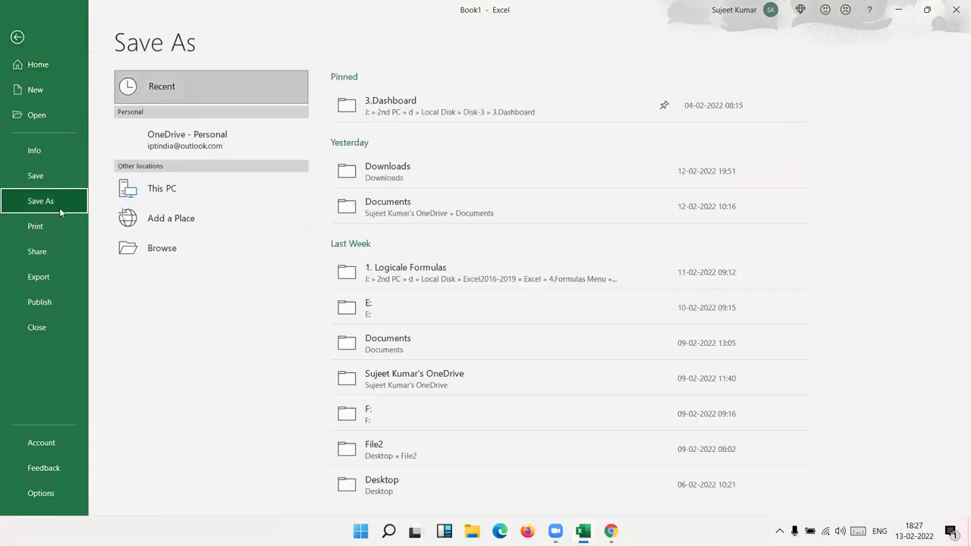
click(193, 247)
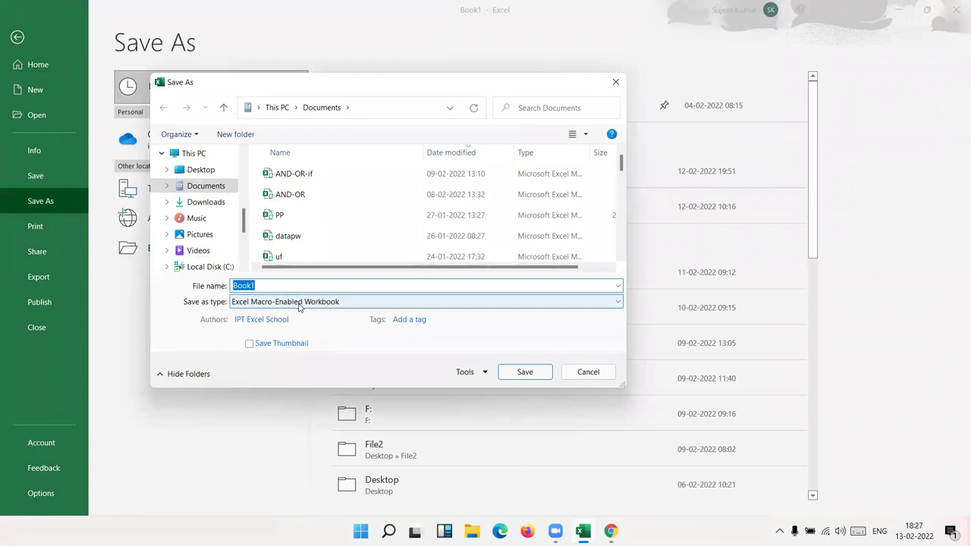
click(300, 303)
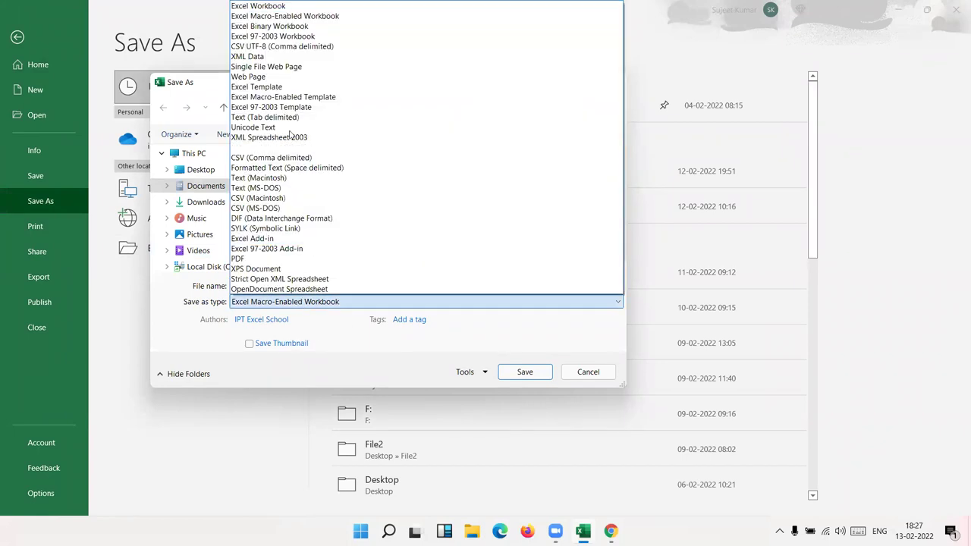
click(261, 6)
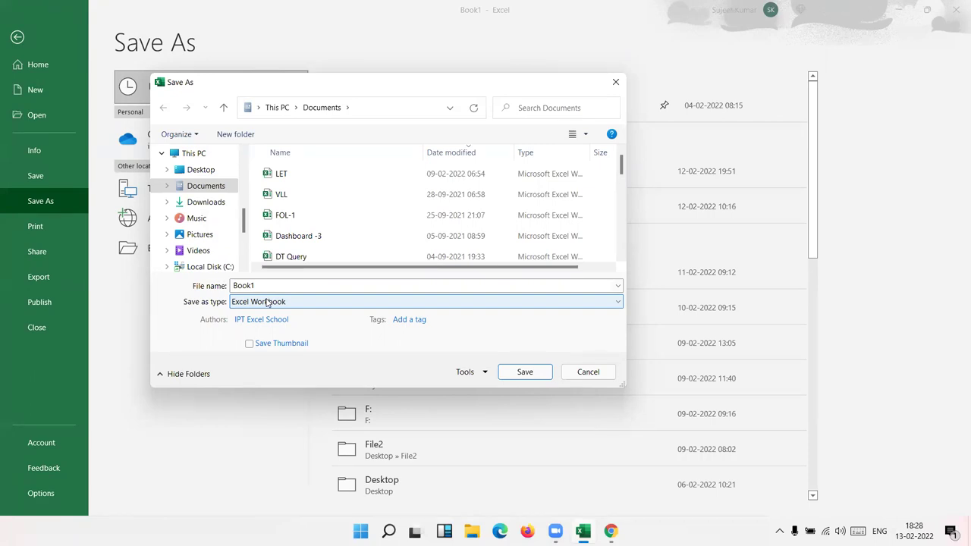
Switch the save type to Excel Macro-Enabled Workbook, then cancel the Save As dialog
click(266, 301)
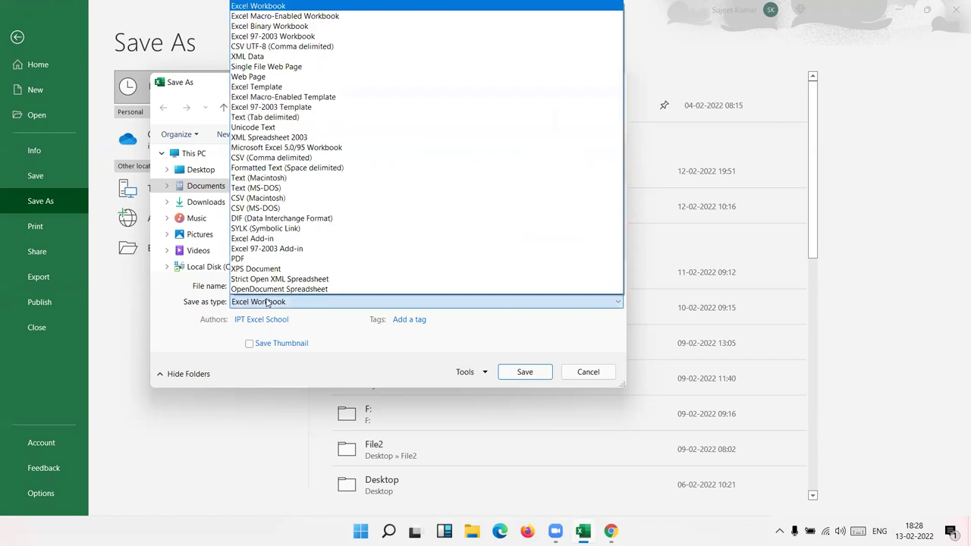
click(253, 16)
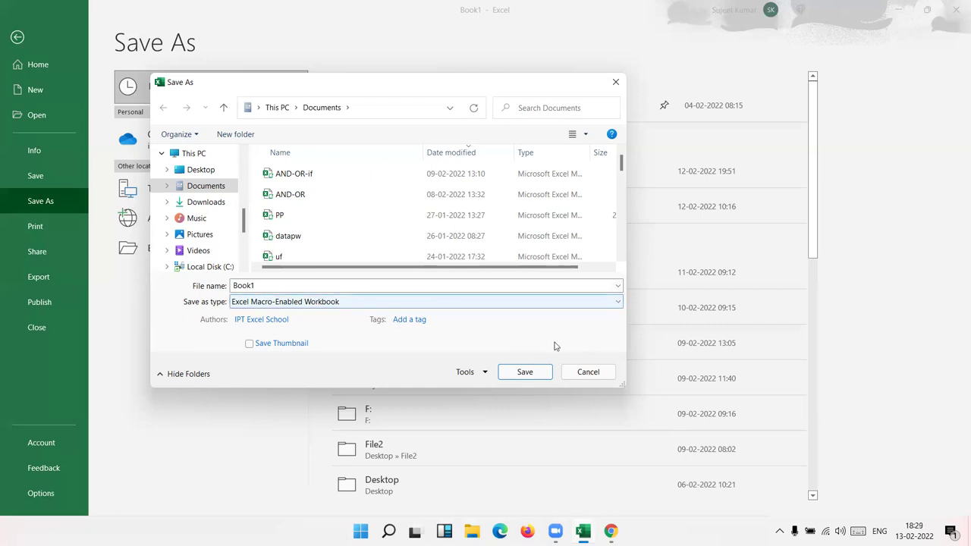
click(595, 371)
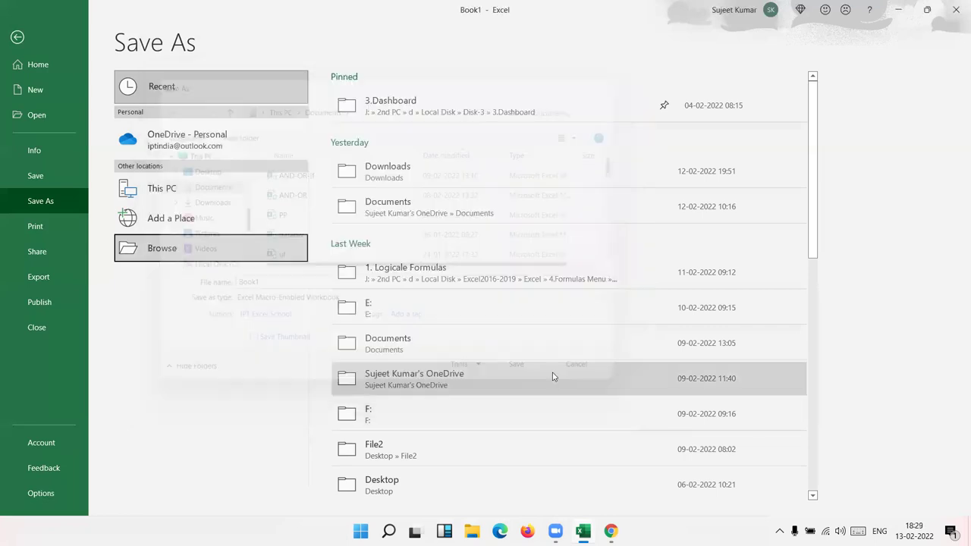
Keep Excel Macro-Enabled Workbook as the default save format in Options, then close Options
click(7, 493)
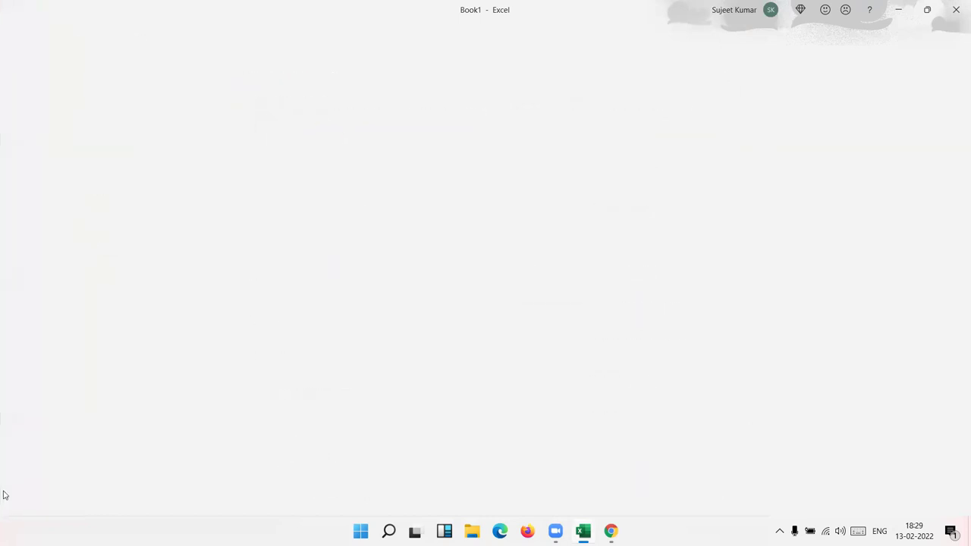
click(243, 143)
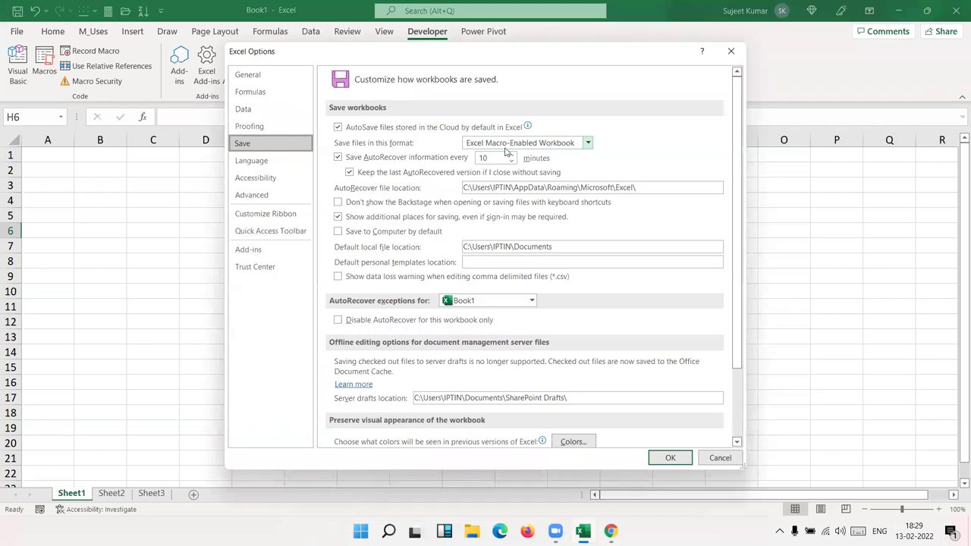
click(499, 144)
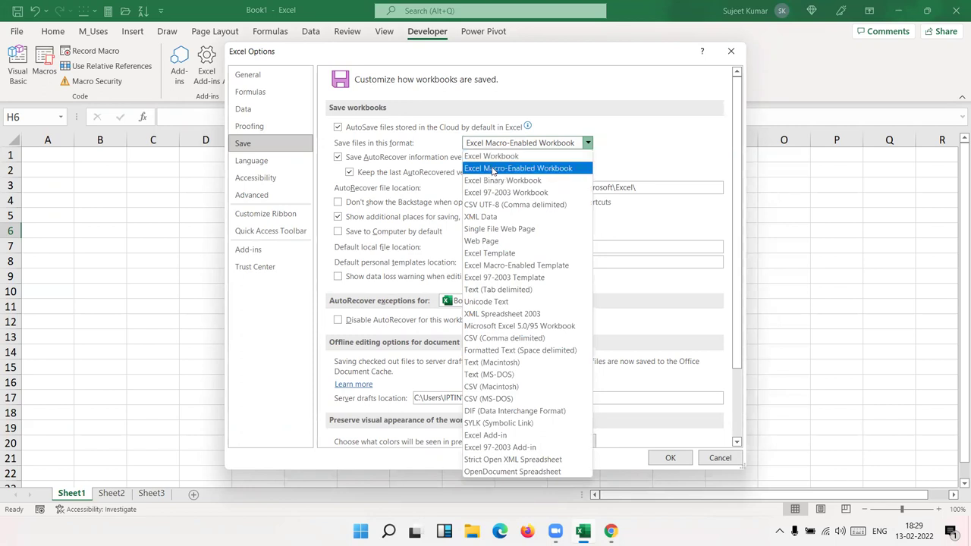
click(635, 128)
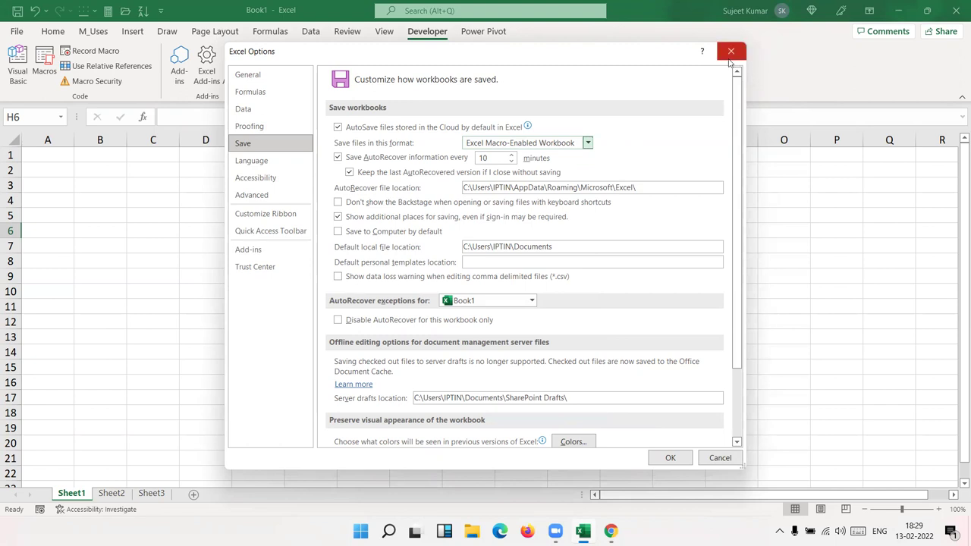
click(729, 55)
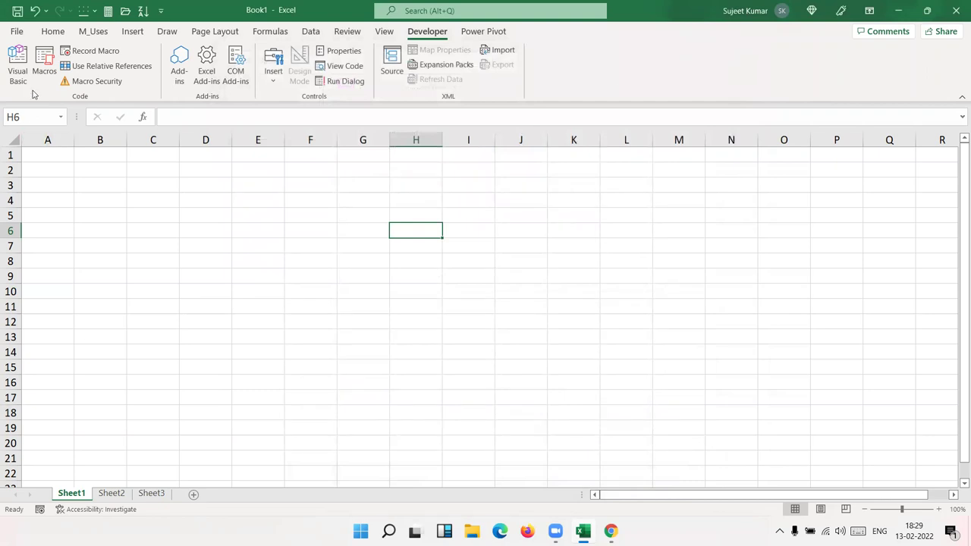
Select cell E11, then launch the Visual Basic editor from the Developer tab
click(254, 302)
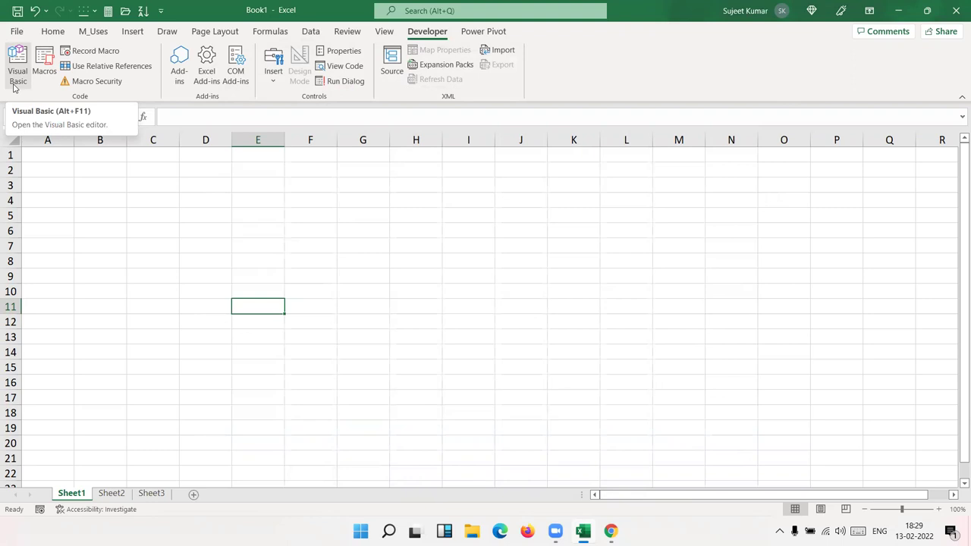
click(14, 88)
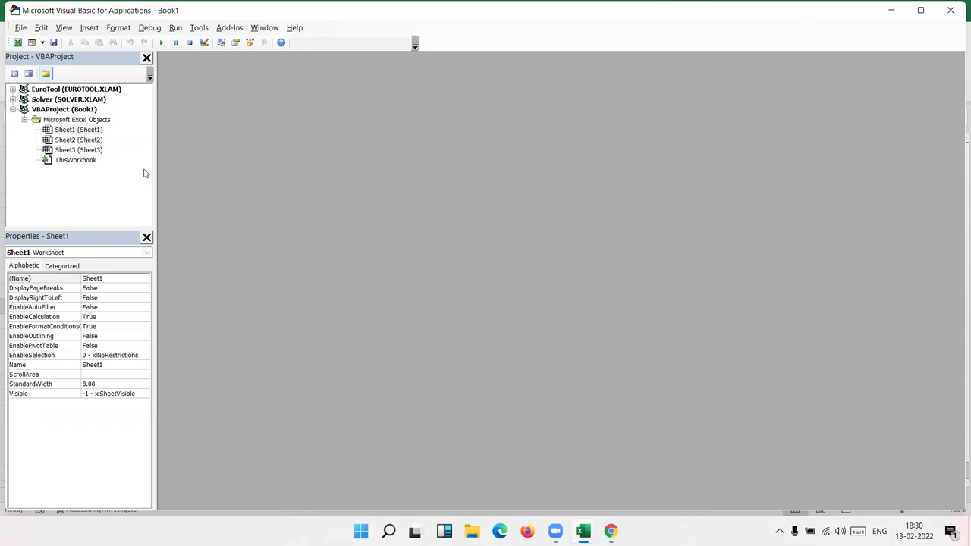
Open Sheet1's code window and select Sheet2 and Sheet3 in the Project Explorer
double_click(90, 131)
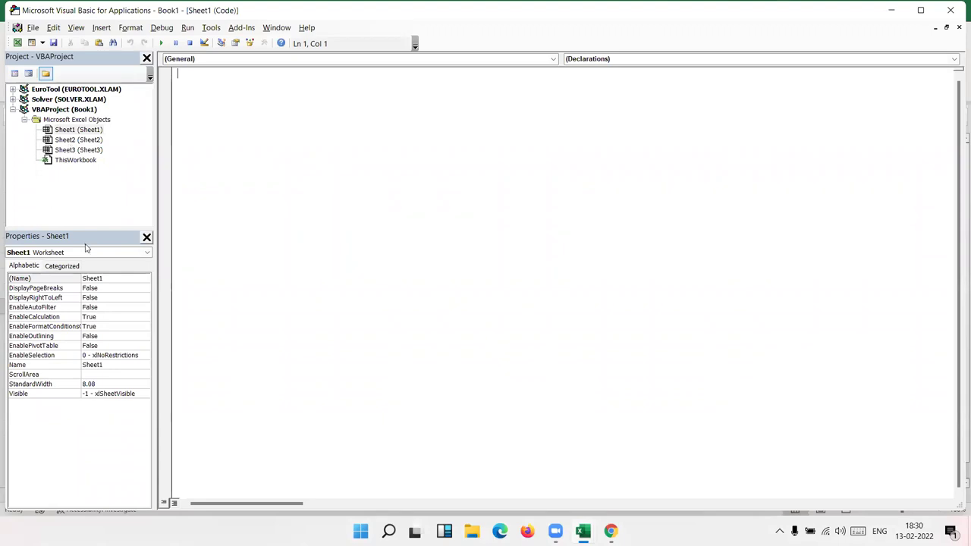
click(73, 141)
click(72, 150)
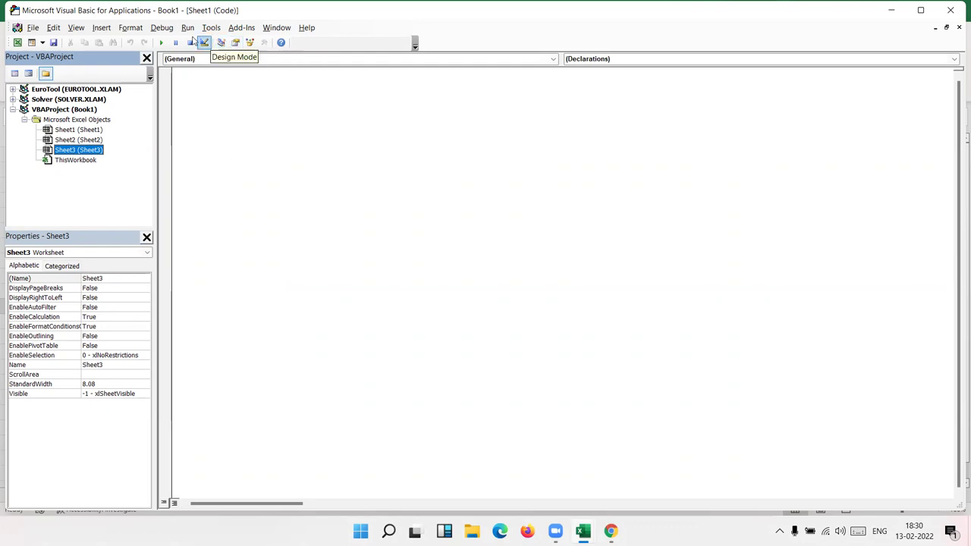
Browse the View menu, then open the code windows of Sheet1 and Sheet2
click(76, 28)
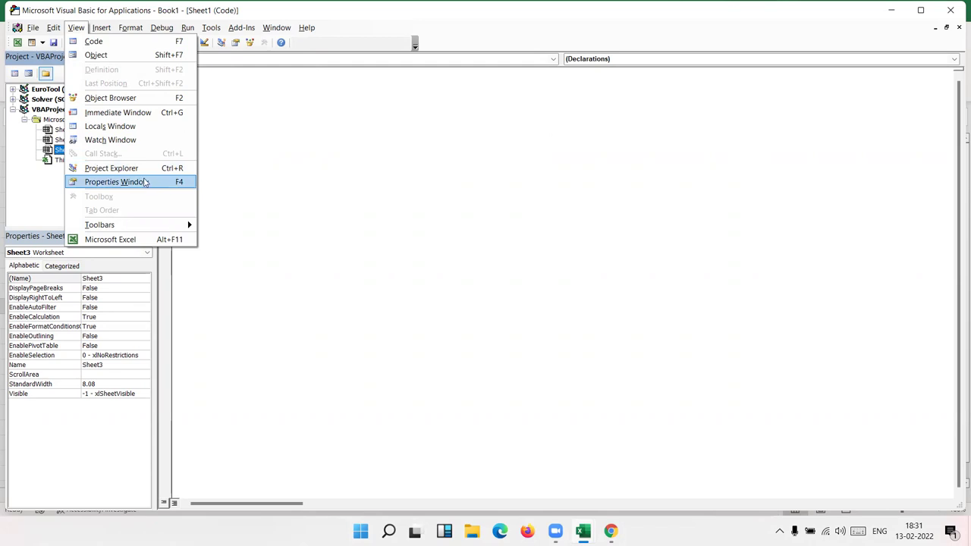
click(410, 165)
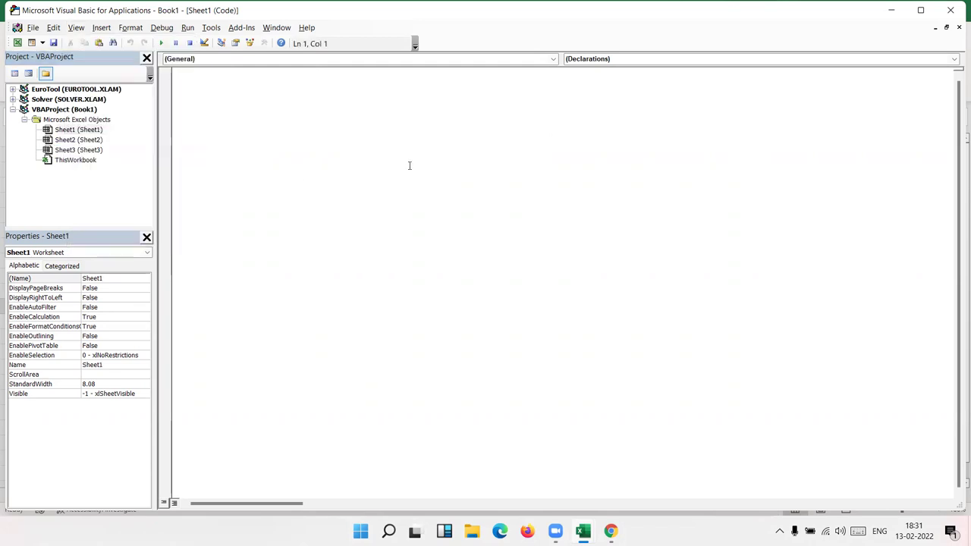
double_click(88, 130)
double_click(97, 140)
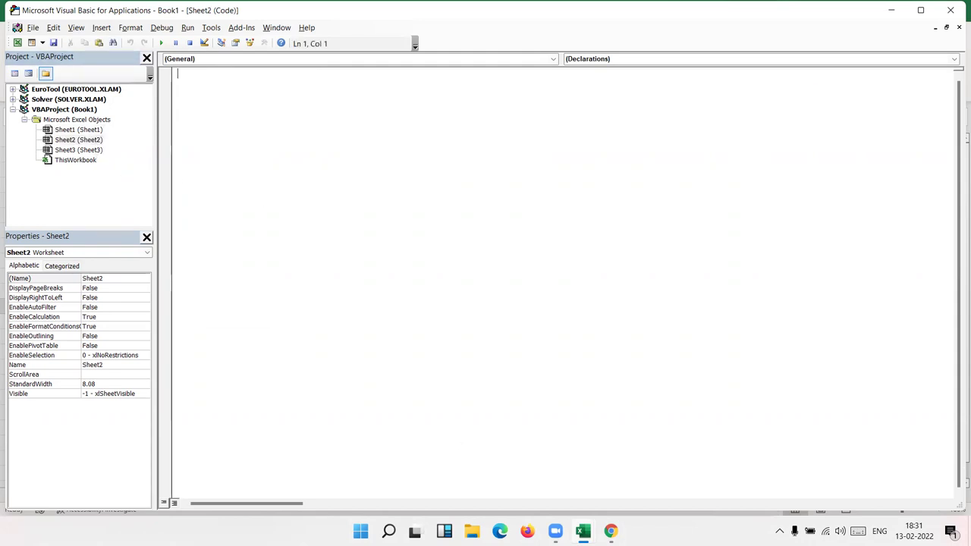
click(583, 530)
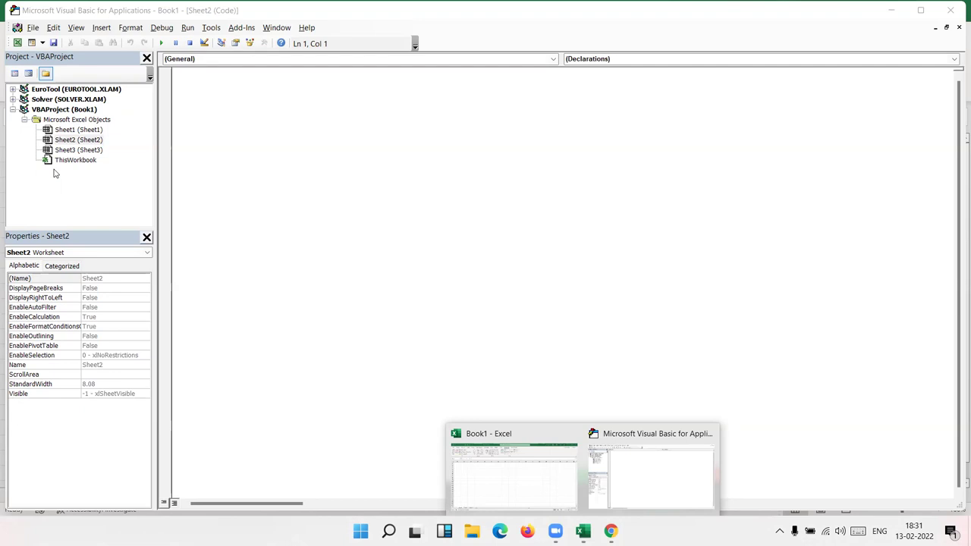
Collapse and re-expand VBAProject (Book1) to list Sheet1–Sheet3 and ThisWorkbook
click(15, 112)
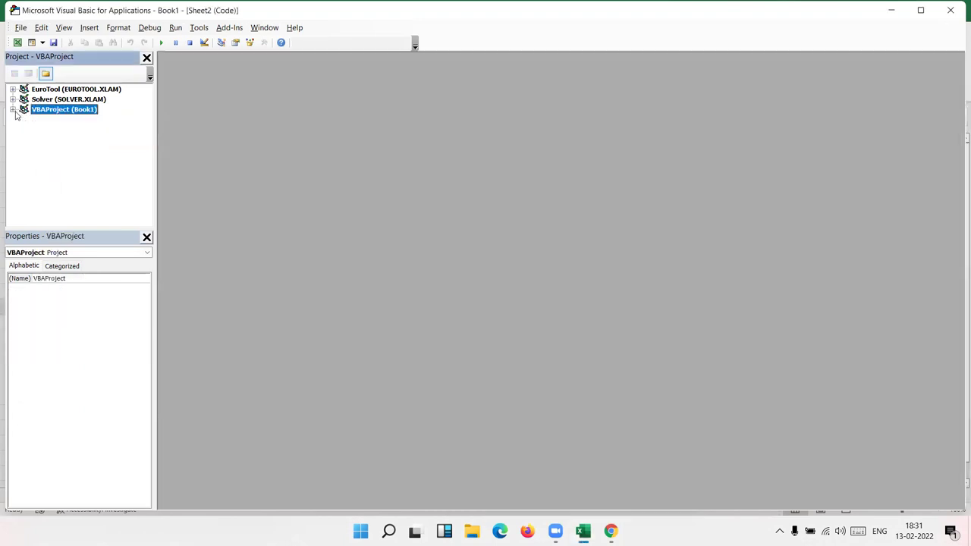
click(13, 111)
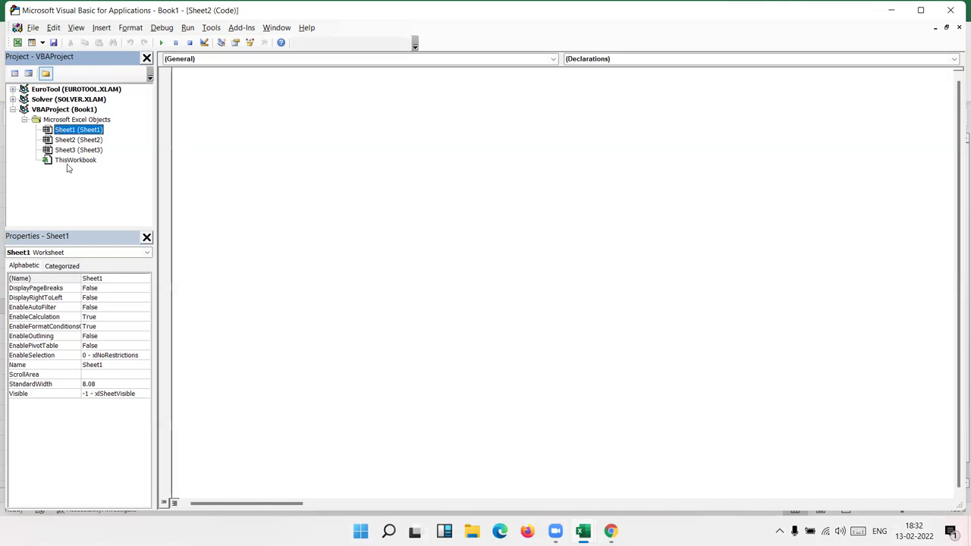
Open ThisWorkbook's code window, then insert a new standard module, Module1
double_click(67, 164)
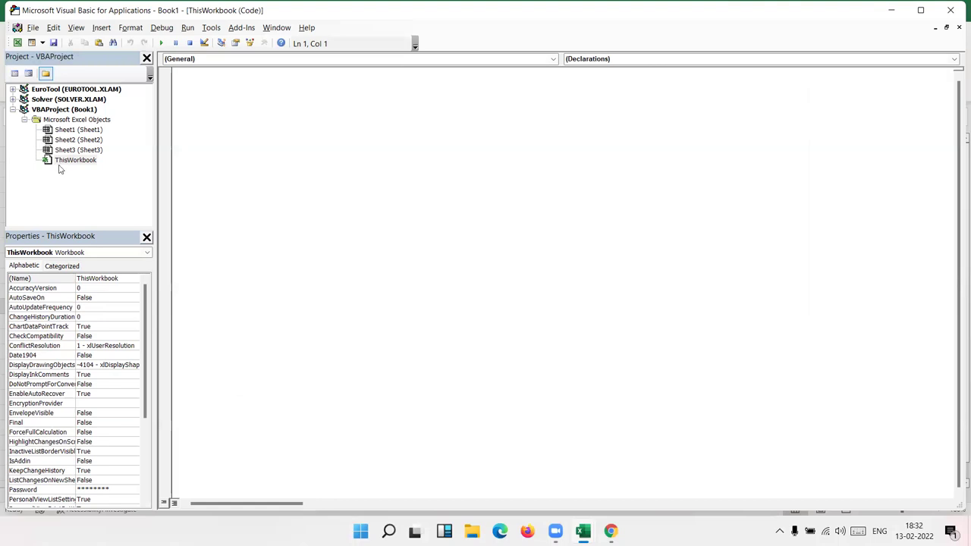
click(100, 27)
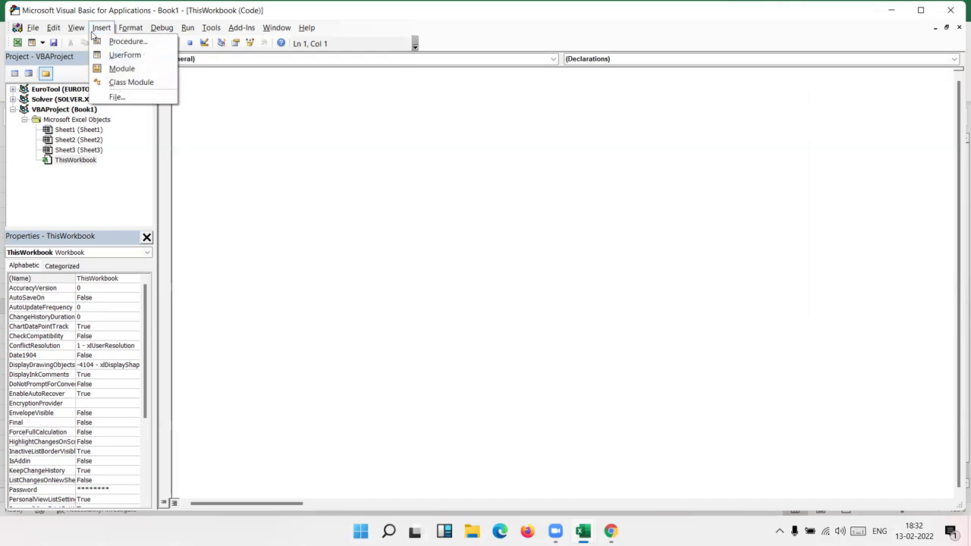
click(119, 69)
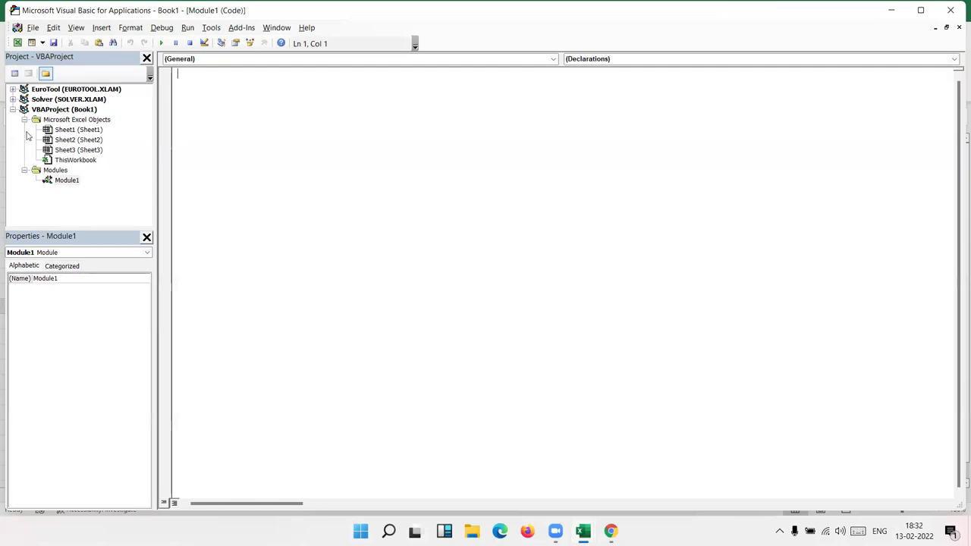
click(24, 120)
click(24, 120)
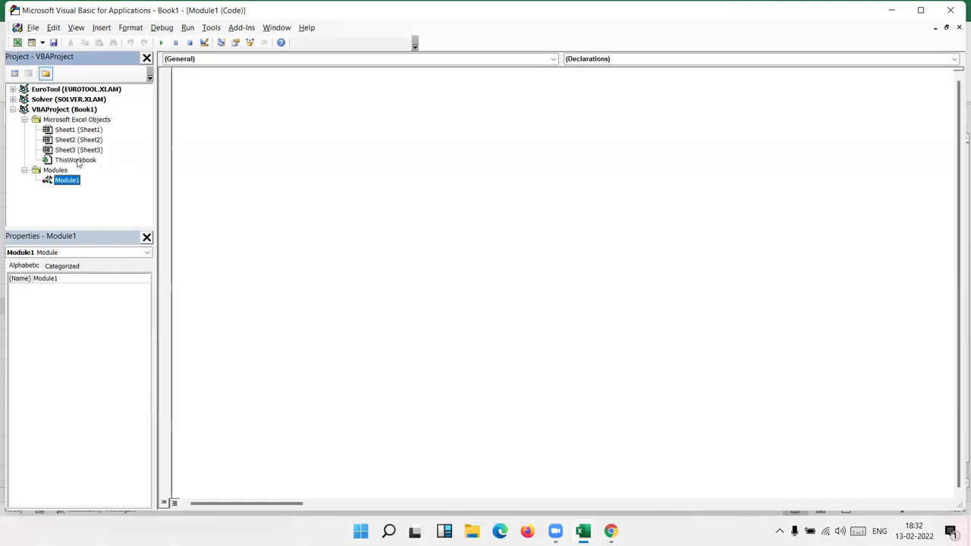
double_click(67, 180)
click(66, 181)
click(43, 113)
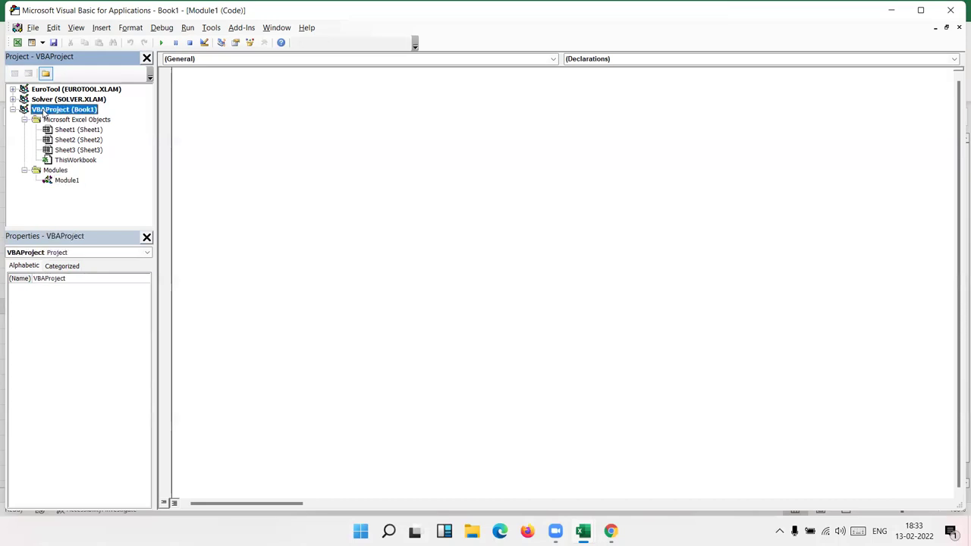
click(62, 161)
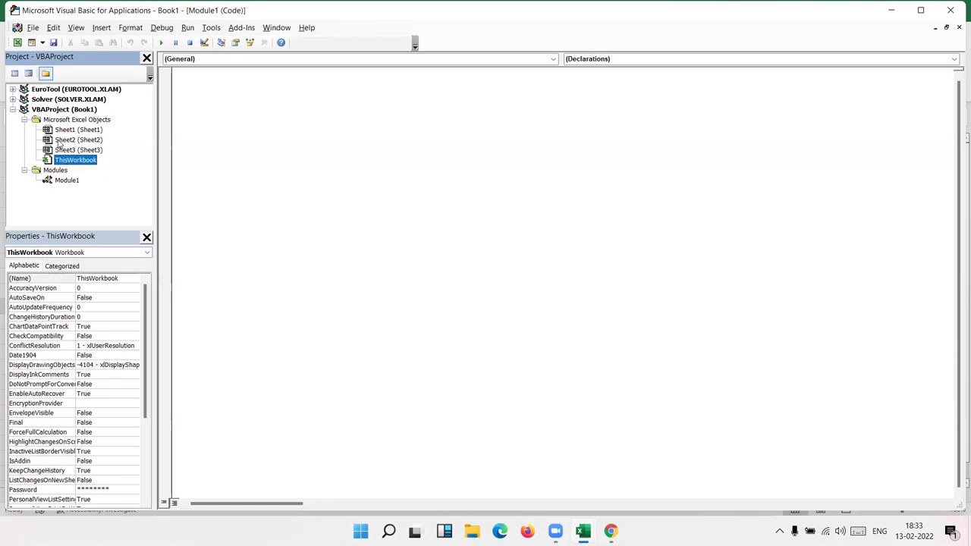
click(43, 111)
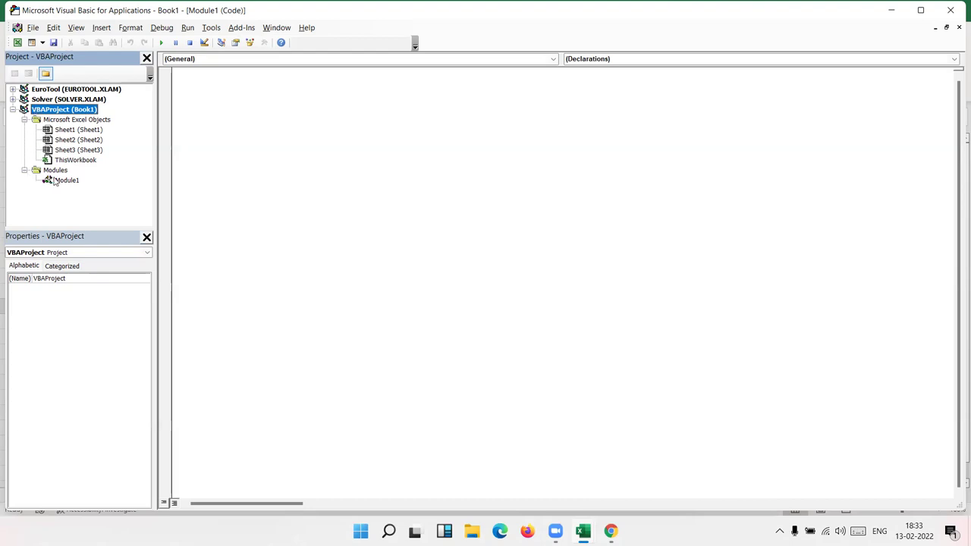
click(69, 160)
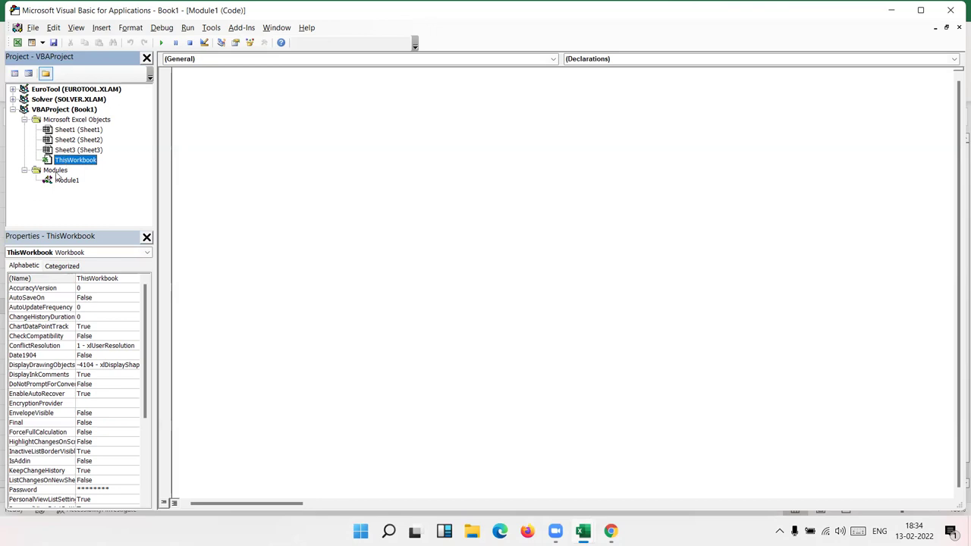
click(64, 181)
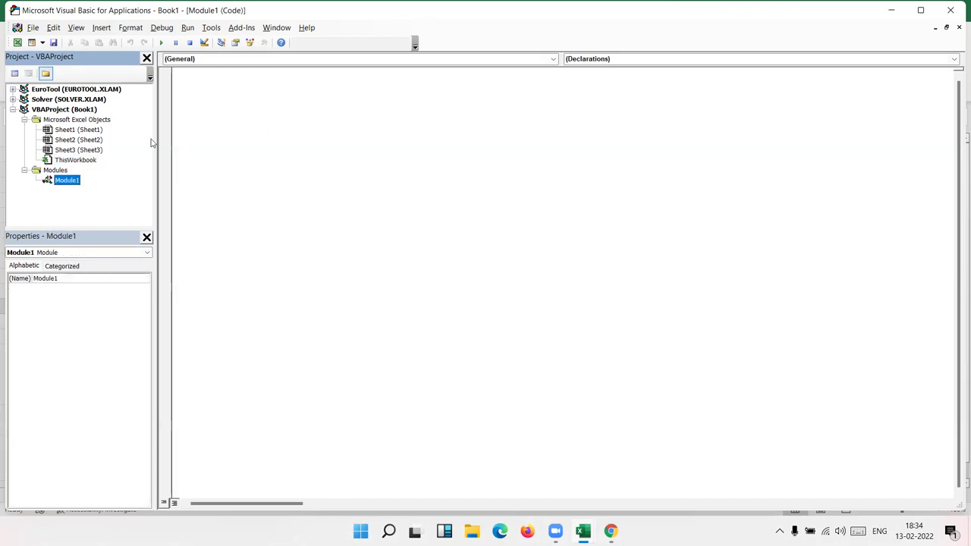
click(89, 161)
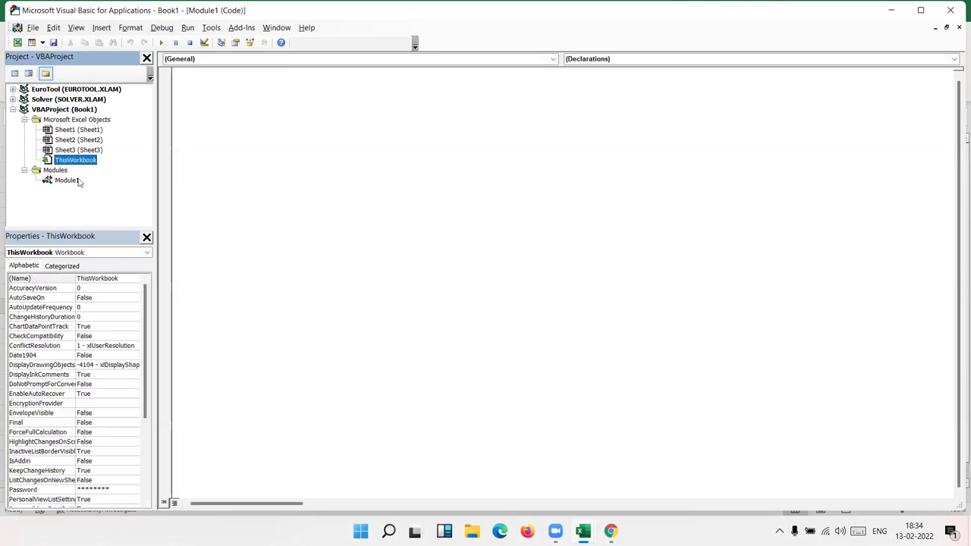
click(78, 180)
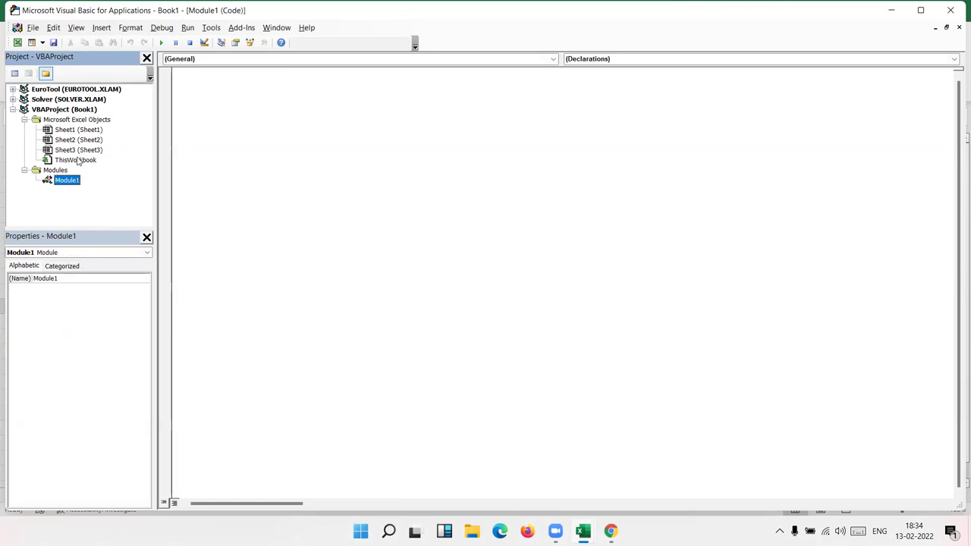
click(78, 161)
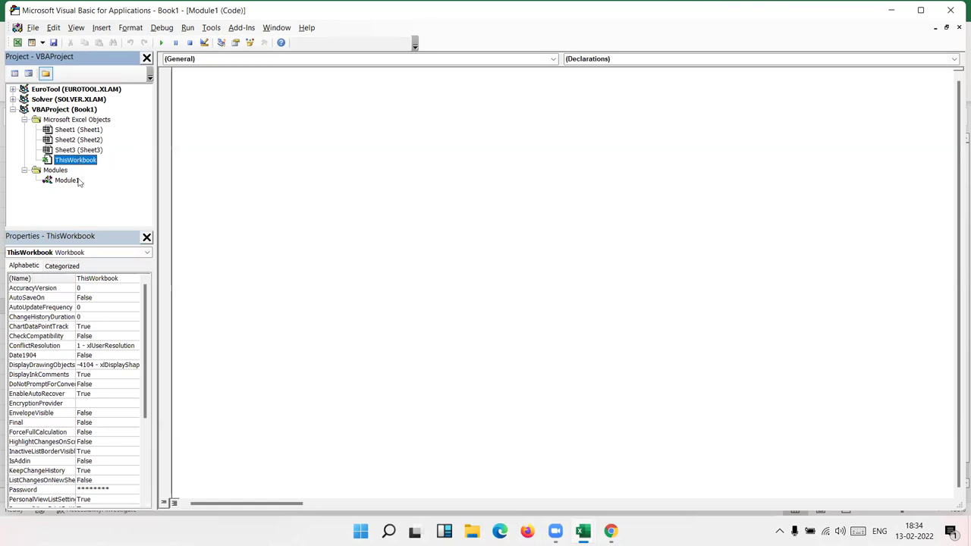
click(79, 182)
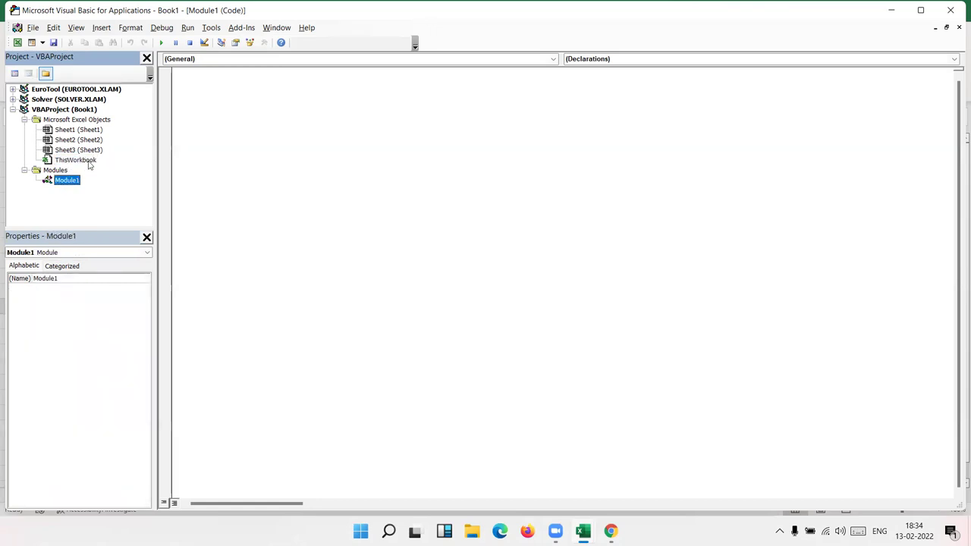
click(90, 161)
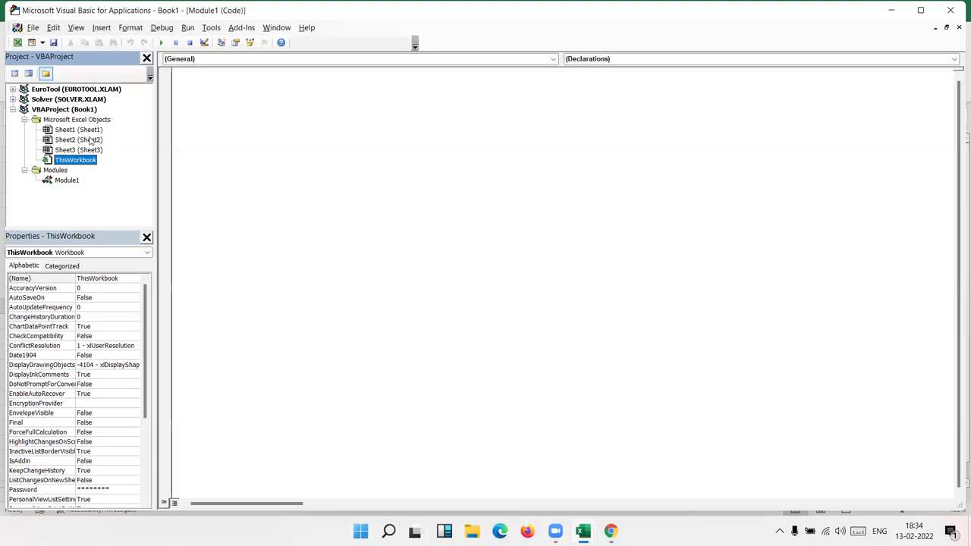
click(179, 61)
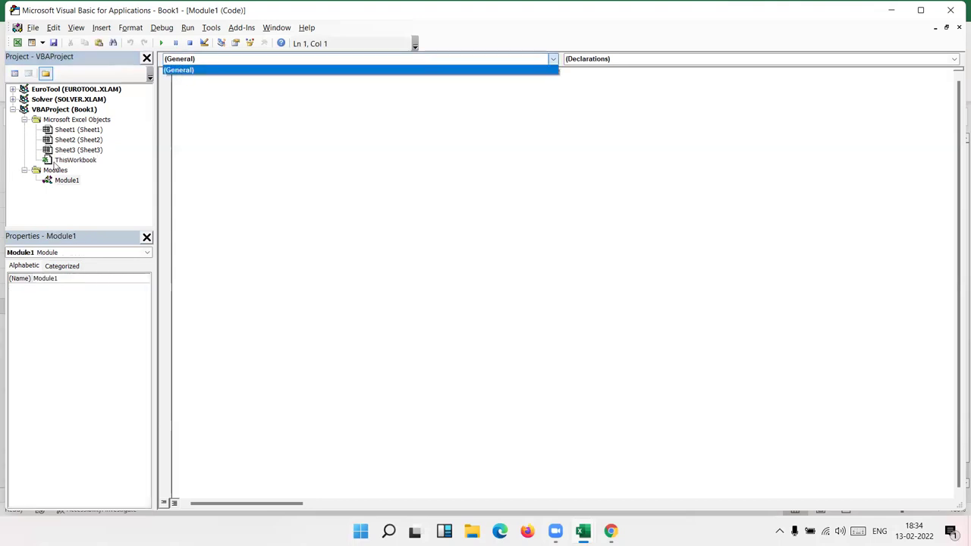
click(70, 160)
click(70, 151)
Delete the generated Worksheet SelectionChange procedure from Sheet3, then open Module1's blank code window
double_click(70, 152)
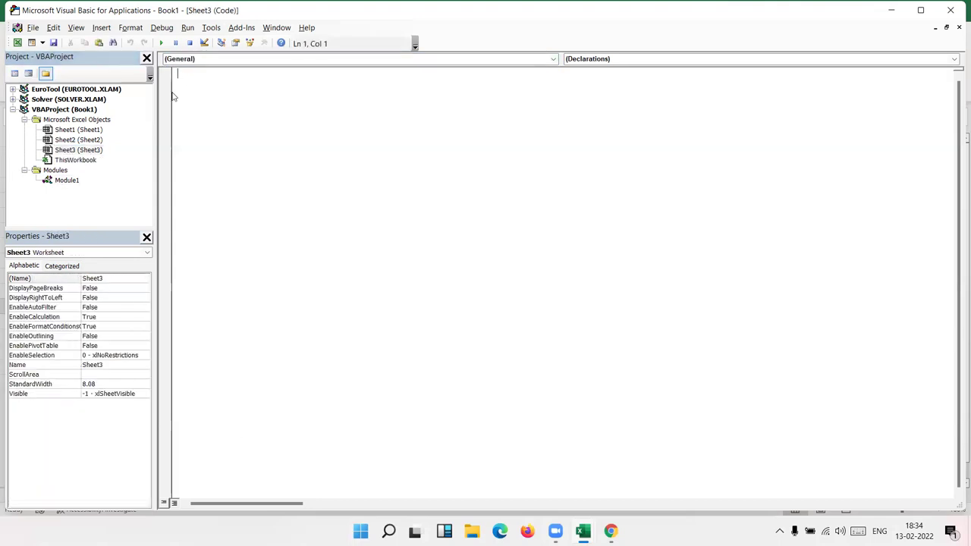
click(190, 60)
click(193, 79)
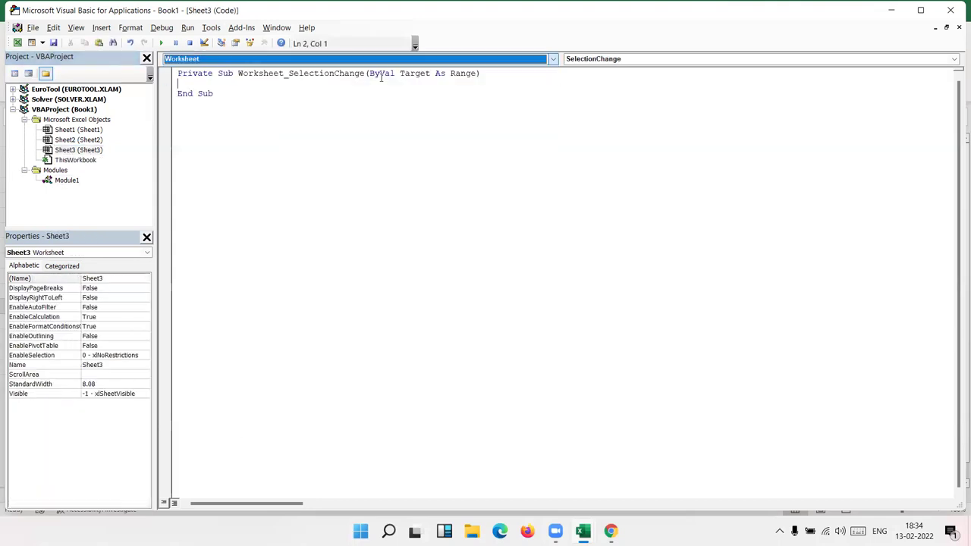
click(589, 62)
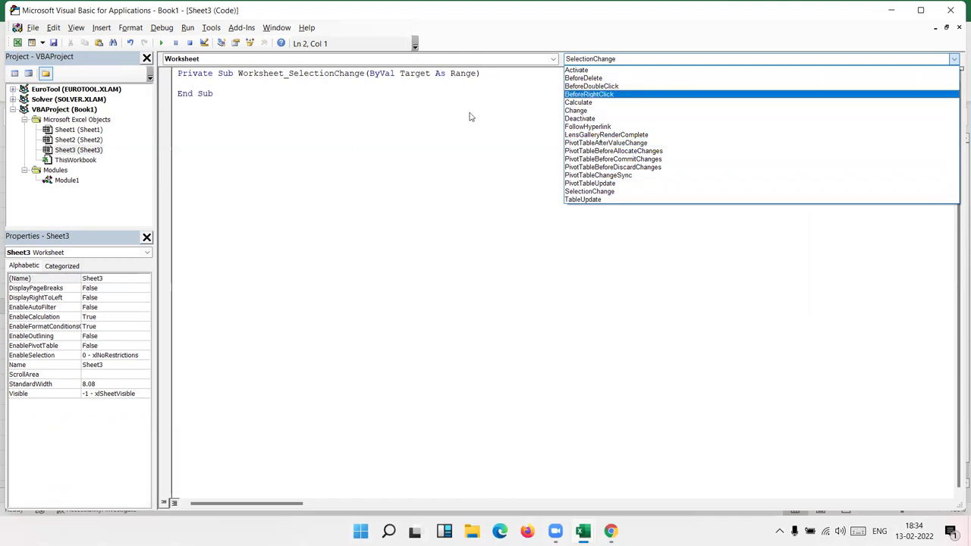
click(343, 144)
click(226, 115)
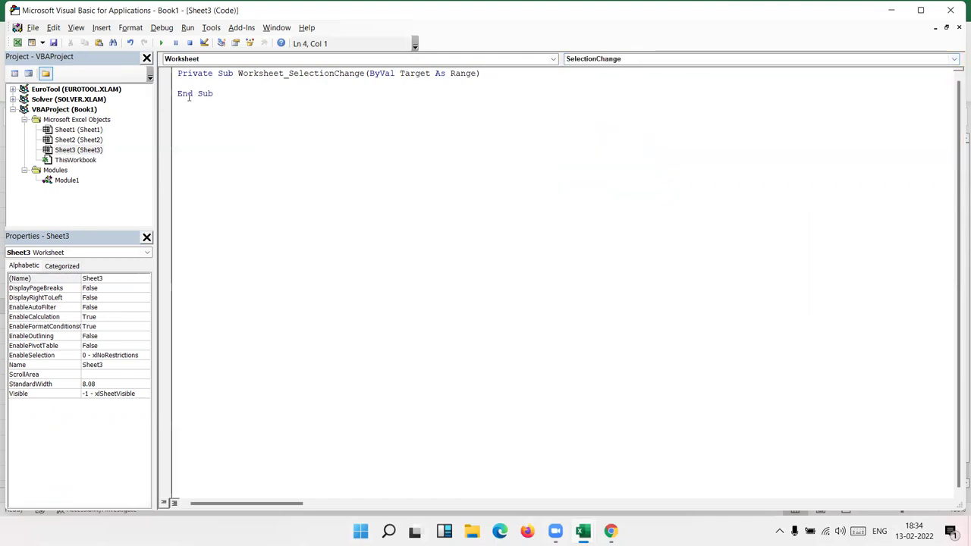
drag(191, 100, 165, 73)
key(Delete)
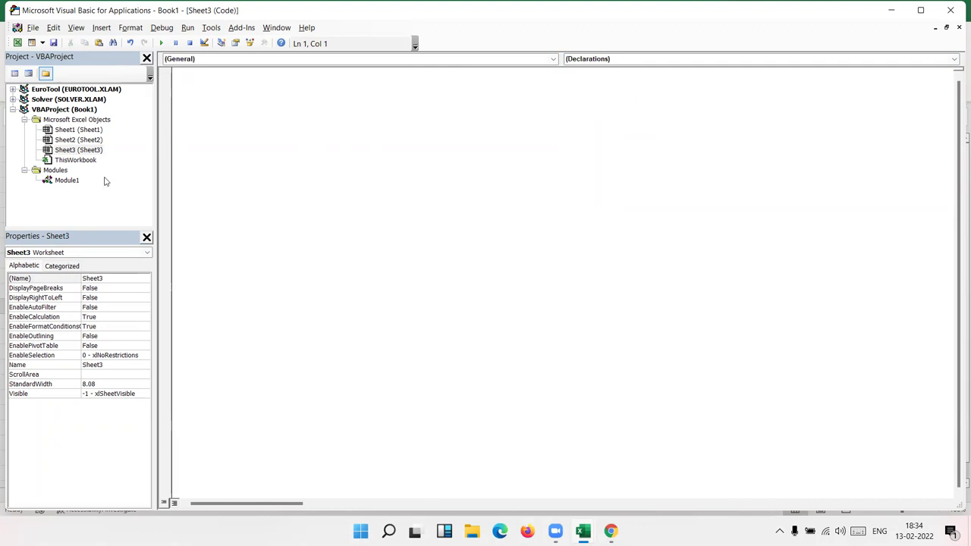
click(66, 181)
double_click(66, 181)
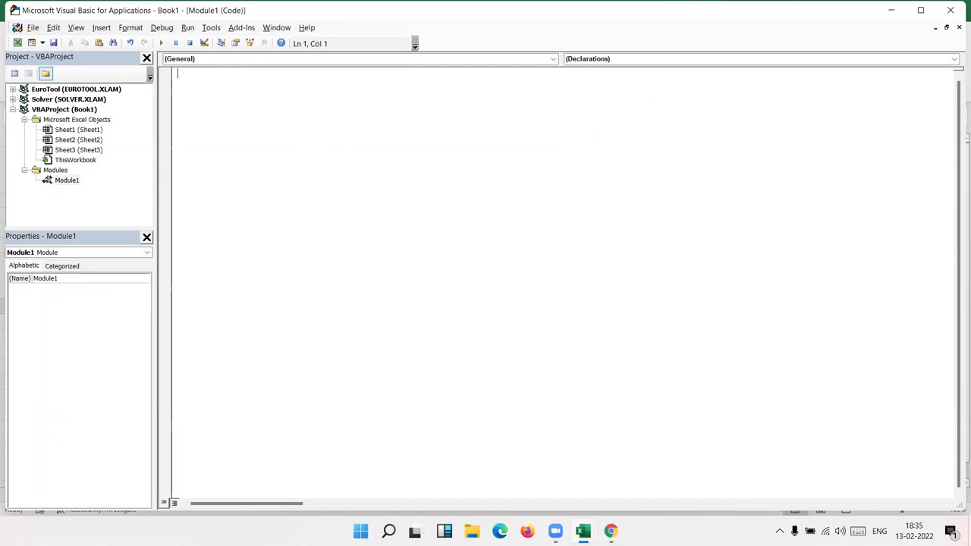
mouse_move(583, 530)
click(500, 485)
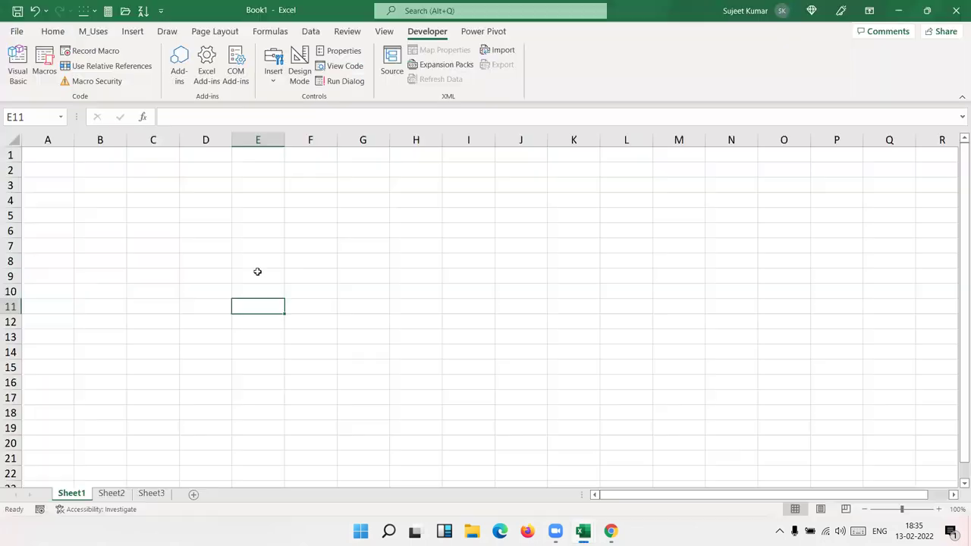
click(85, 52)
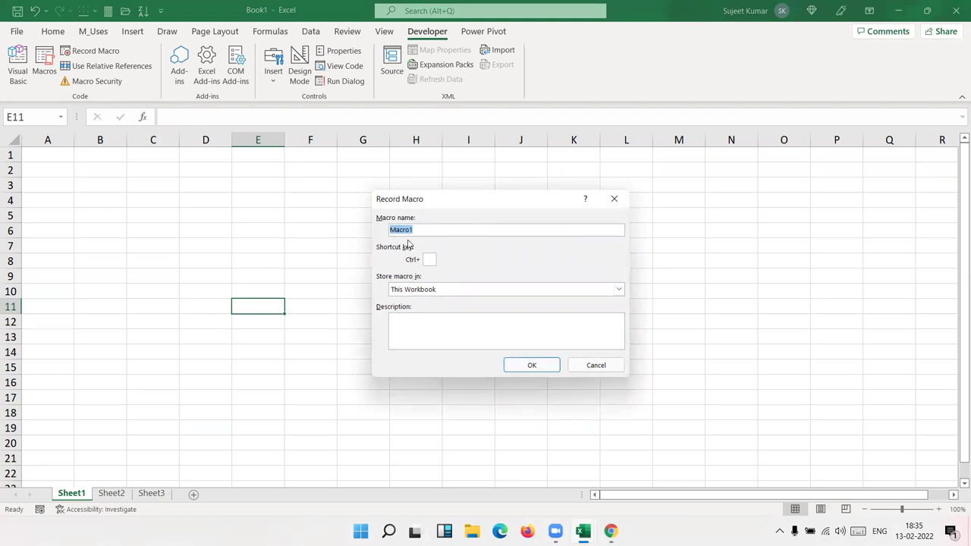
click(441, 291)
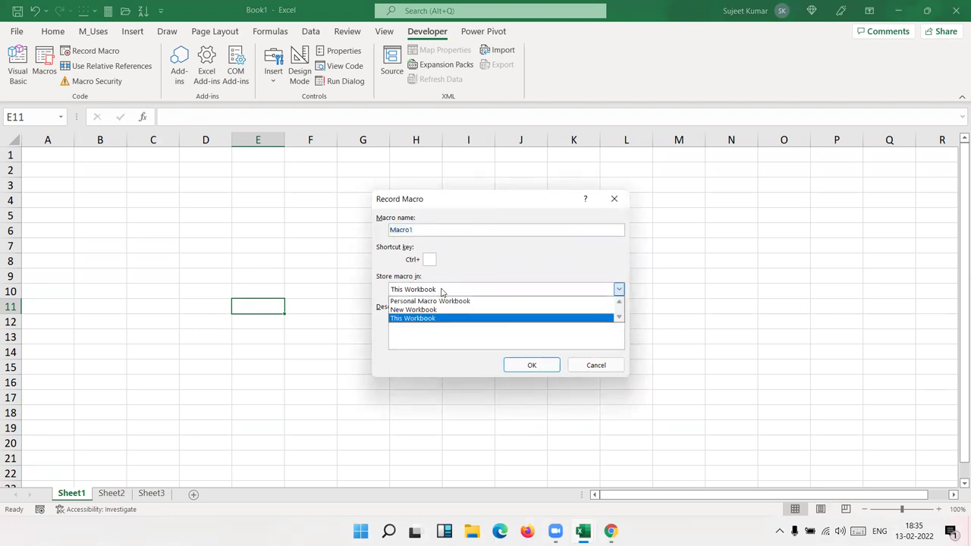
click(483, 265)
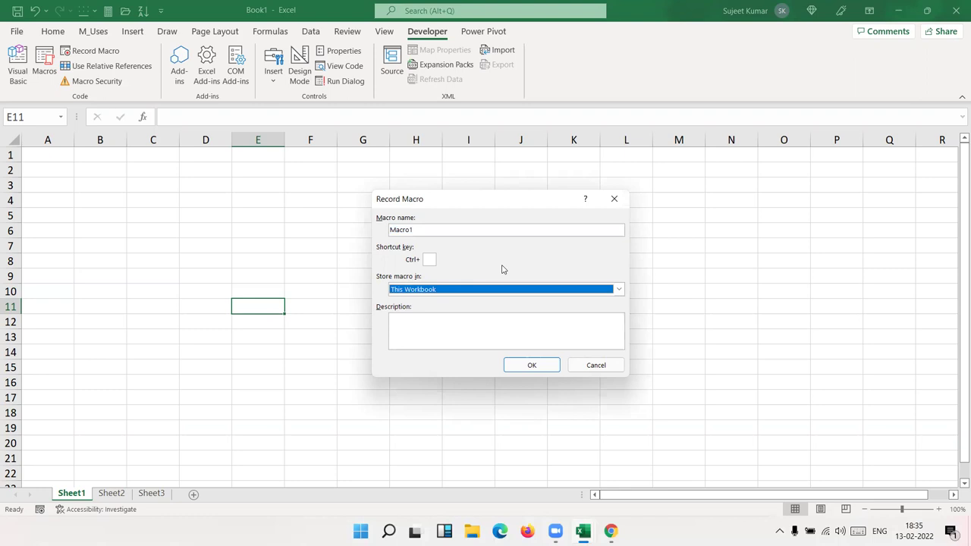
click(604, 367)
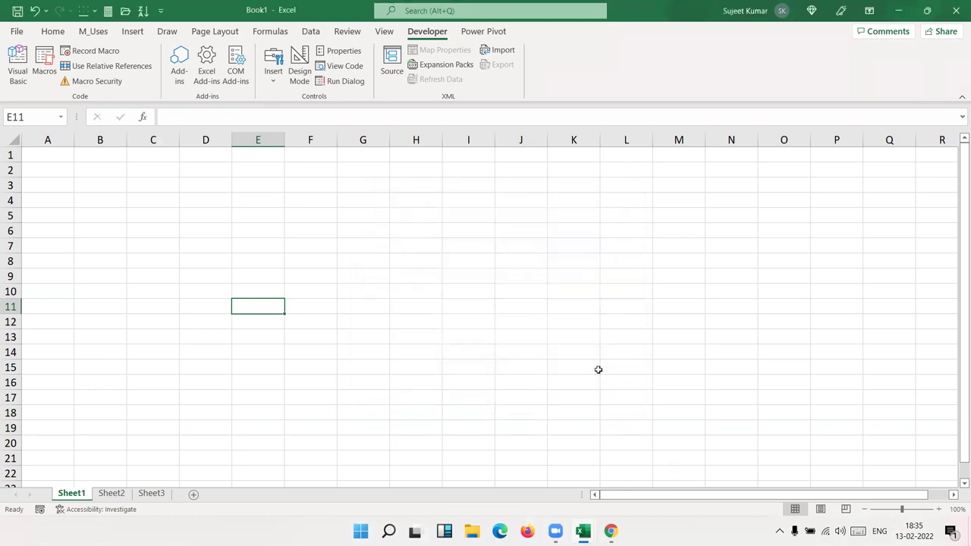
key(alt+F11)
key(alt+Tab)
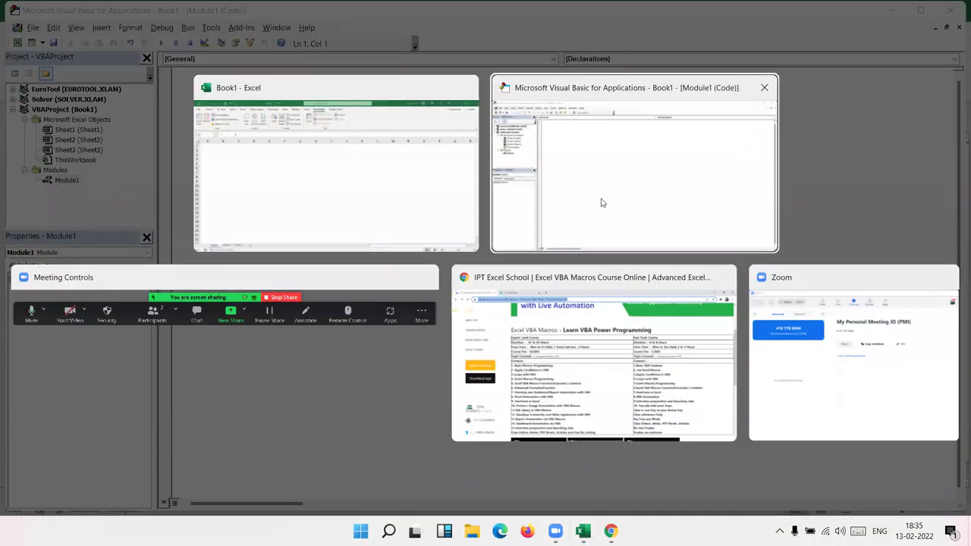
Type Sub mm() in Module1 so End Sub is added, leaving the cursor in the empty body
click(601, 203)
text(?S)
key(BackSpace)
key(BackSpace)
text(Sub )
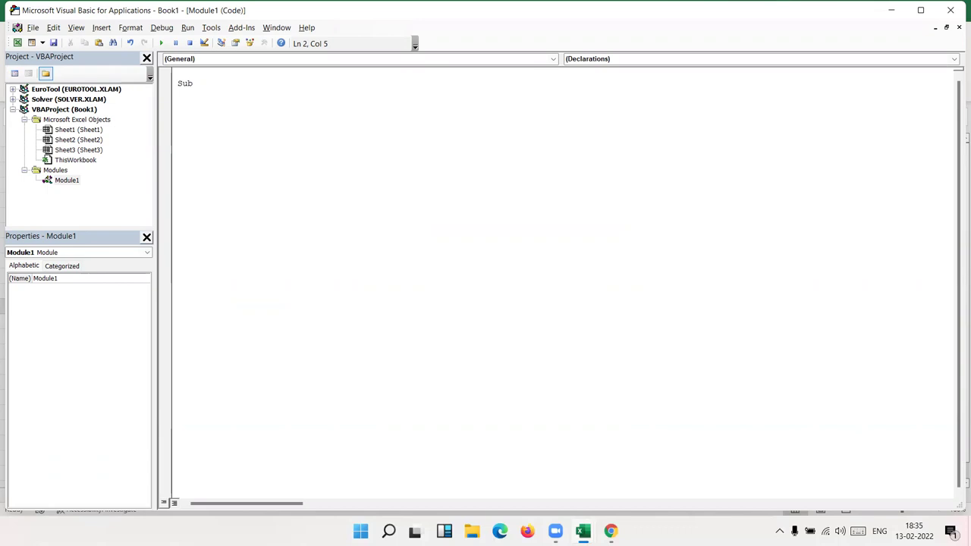
text(mm())
key(Return)
key(Return)
key(Return)
key(Return)
key(Up)
key(Up)
key(Up)
key(Up)
key(shift+End)
key(Down)
key(Down)
key(Down)
key(Down)
key(Down)
key(shift+Down)
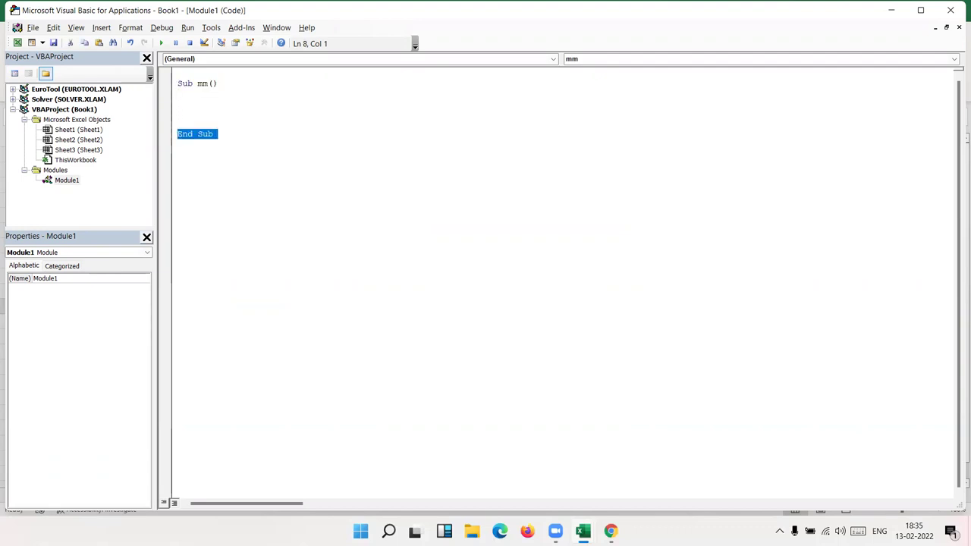
key(Up)
key(Up)
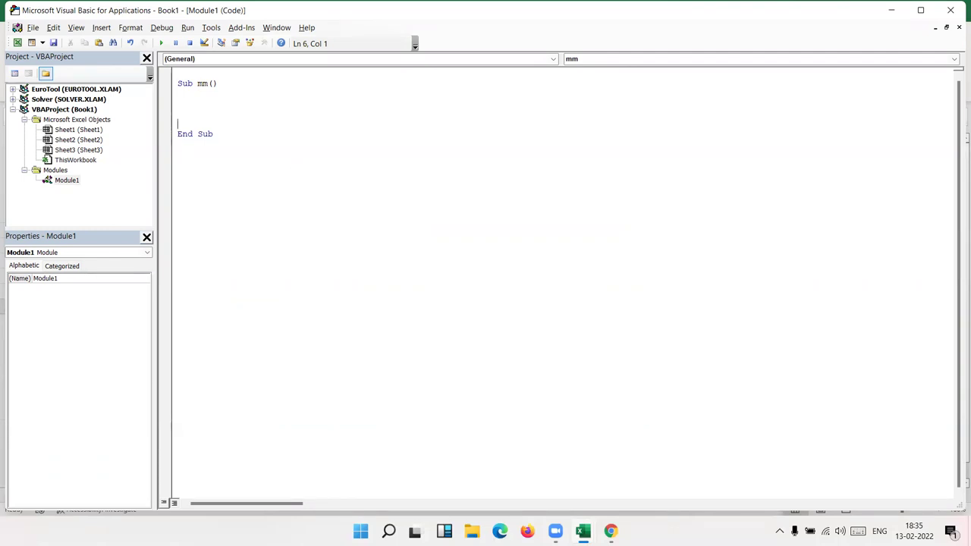
mouse_move(583, 531)
click(516, 470)
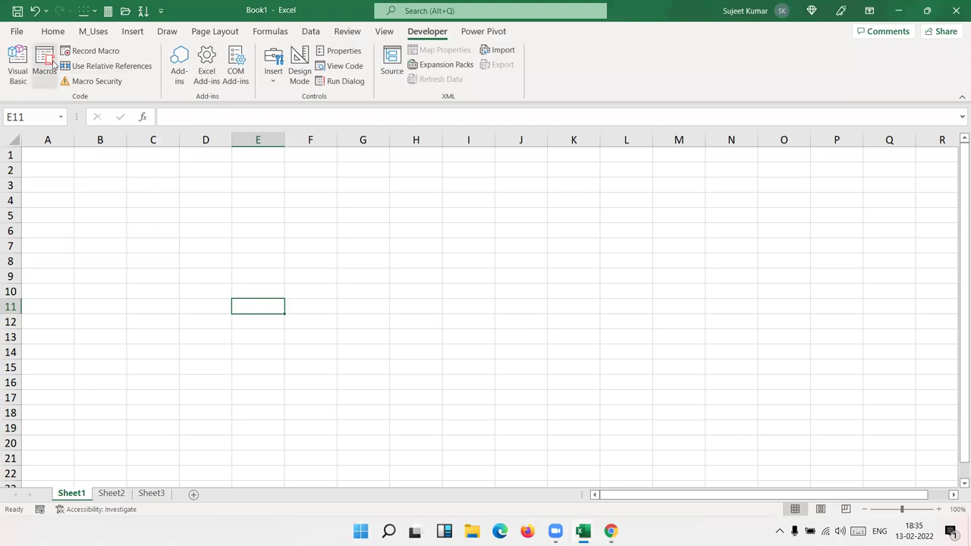
click(52, 67)
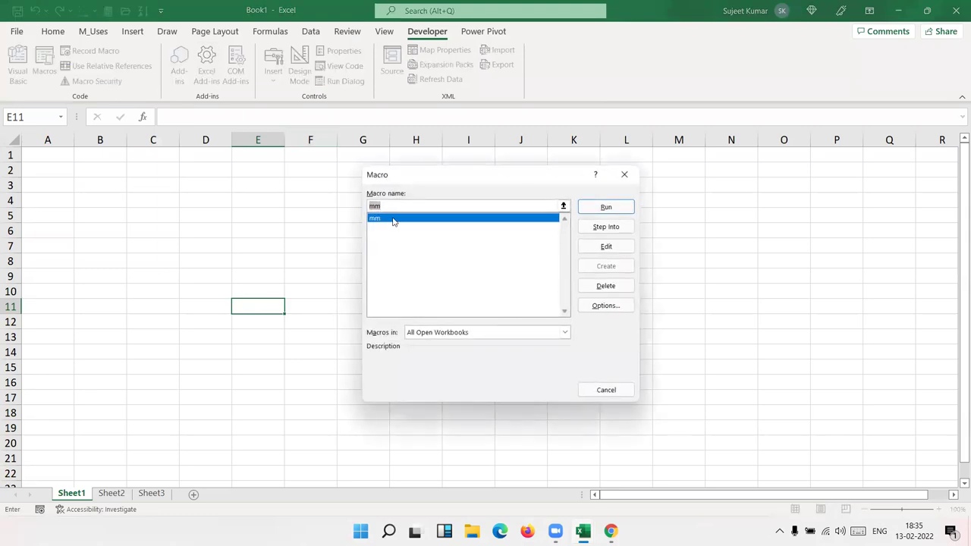
click(393, 220)
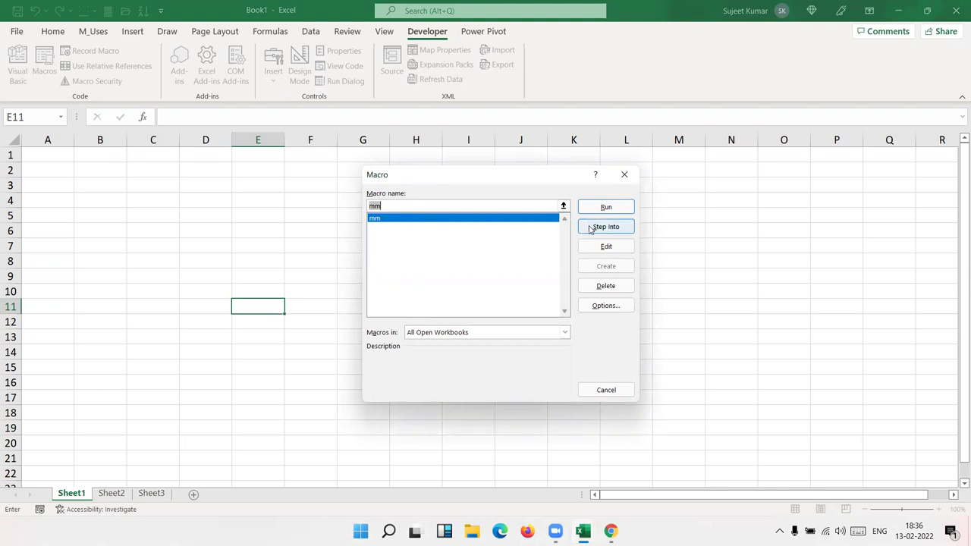
click(621, 249)
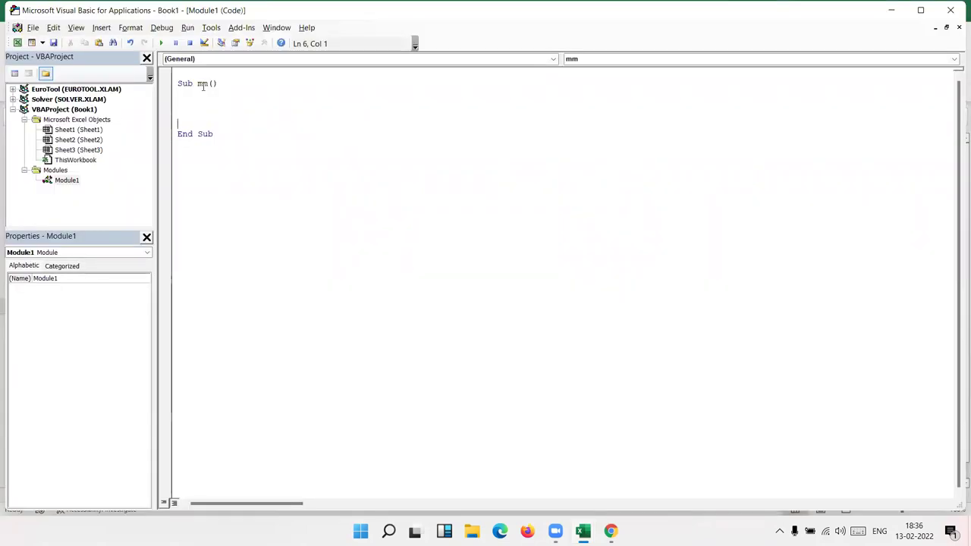
double_click(203, 84)
key(alt+F11)
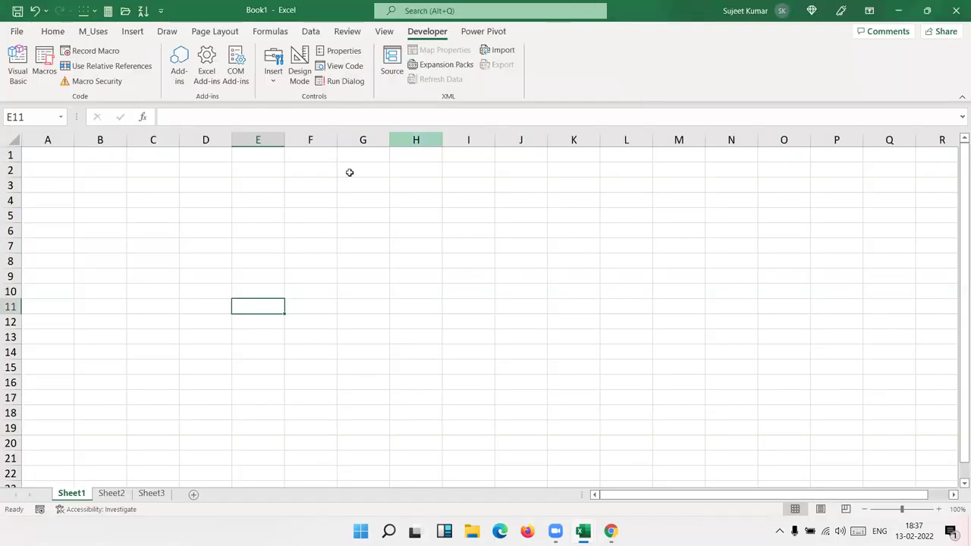
click(321, 188)
text(sujeetkumar)
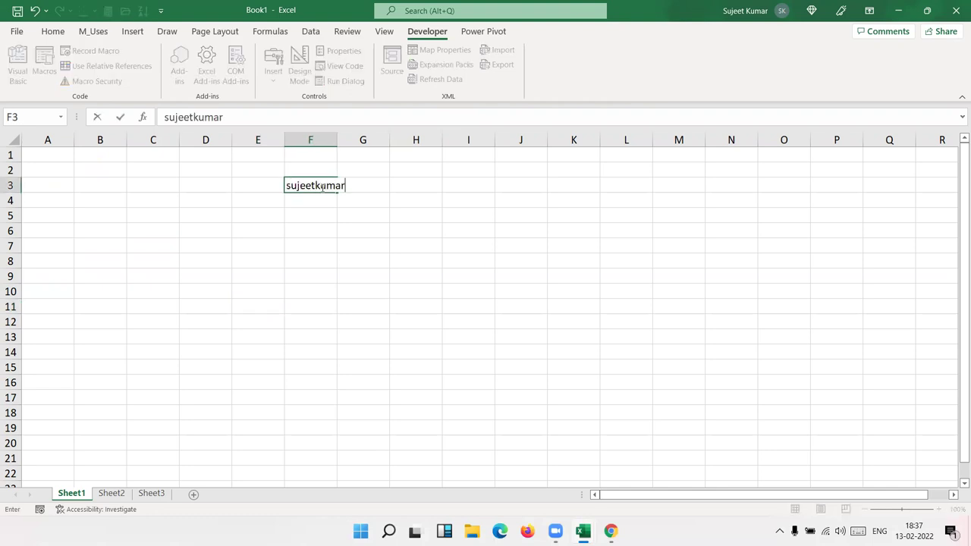
key(Return)
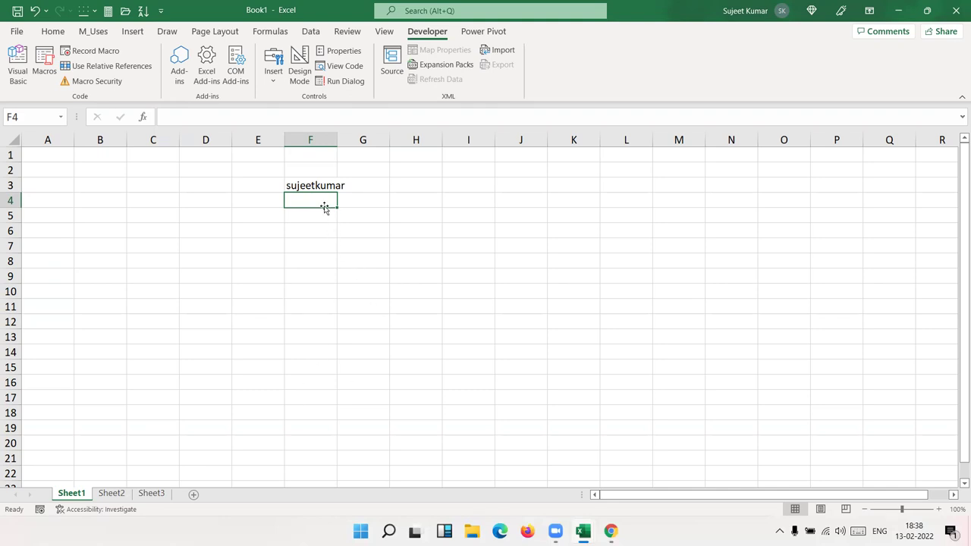
key(Up)
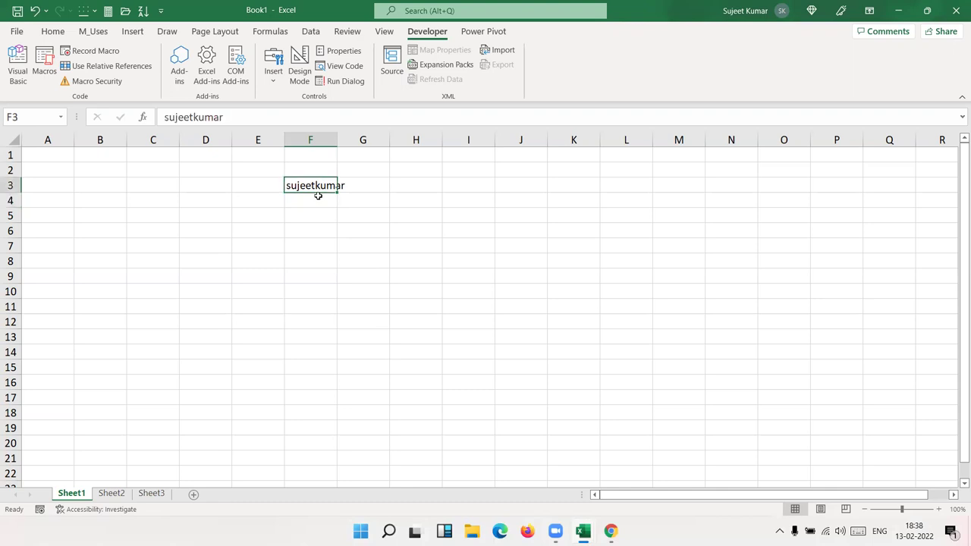
key(Delete)
key(alt+F11)
key(Down)
key(Down)
key(Up)
key(Up)
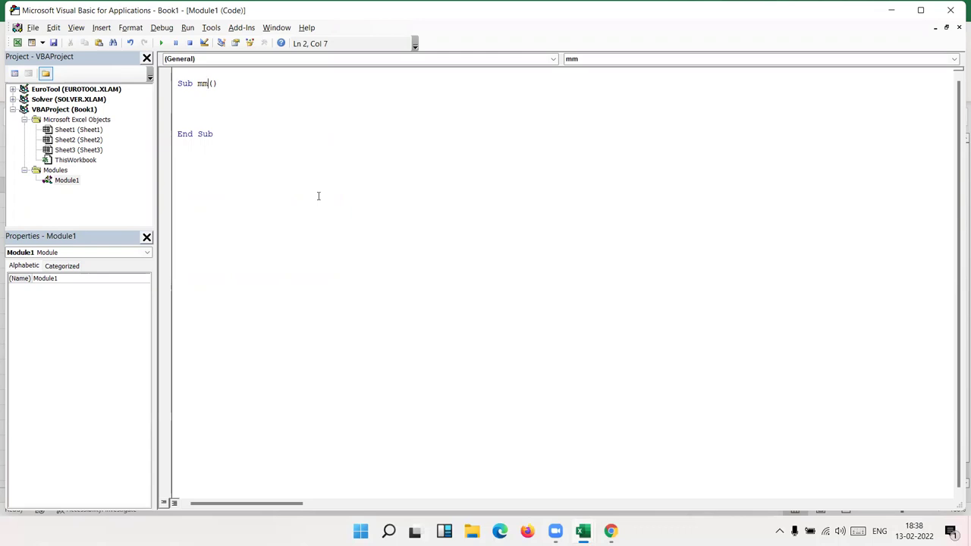
Rename the macro mm to Test_Today in the Sub line
key(BackSpace)
key(BackSpace)
text(Test)
text( Today)
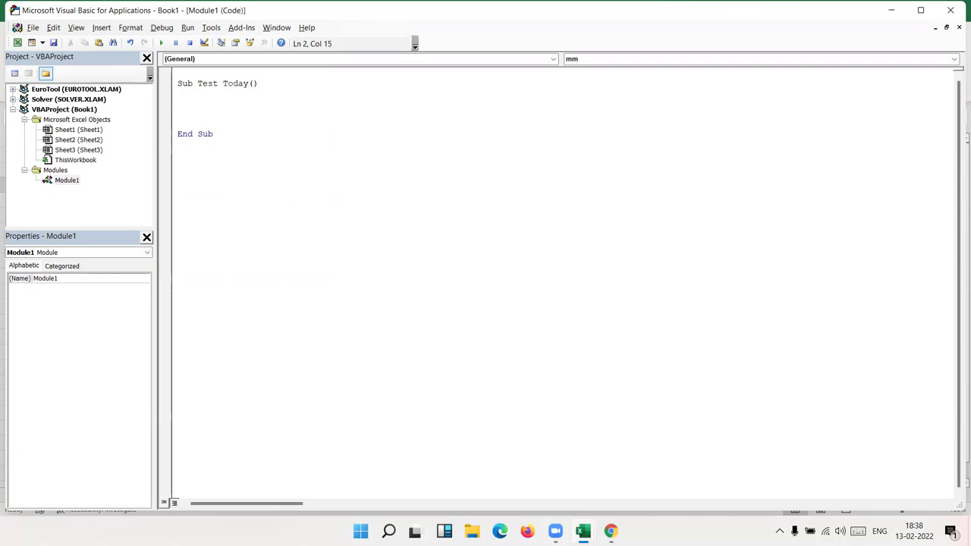
key(Left)
key(Left)
key(Left)
key(shift+Left)
text(_)
click(178, 94)
Replace the macro name Test_Today with Raj1
click(243, 84)
key(Right)
key(shift+Left)
key(shift+Left)
key(shift+Left)
key(shift+Left)
key(shift+Left)
key(shift+Left)
key(shift+Left)
key(shift+Left)
key(shift+Left)
key(shift+Right)
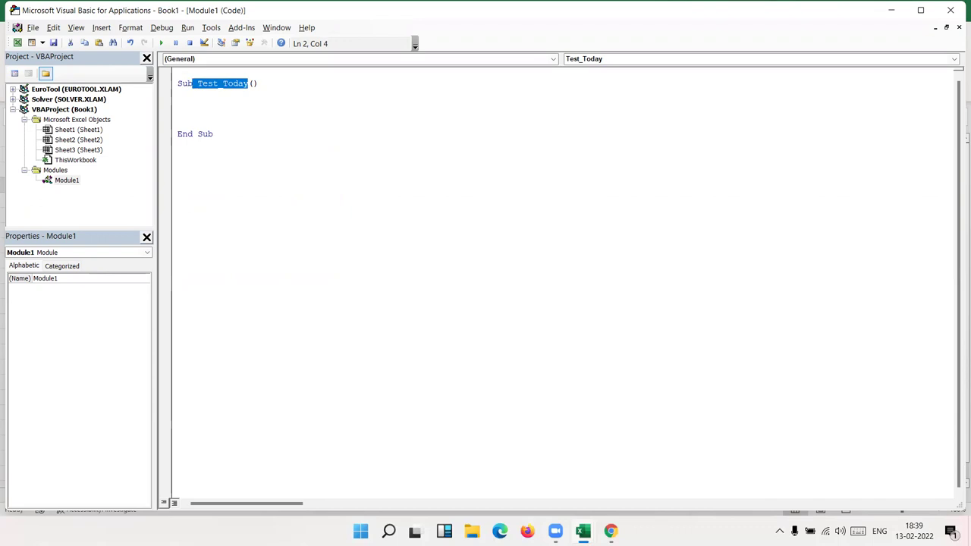
text(Ed)
key(BackSpace)
key(BackSpace)
key(BackSpace)
text(Raj1)
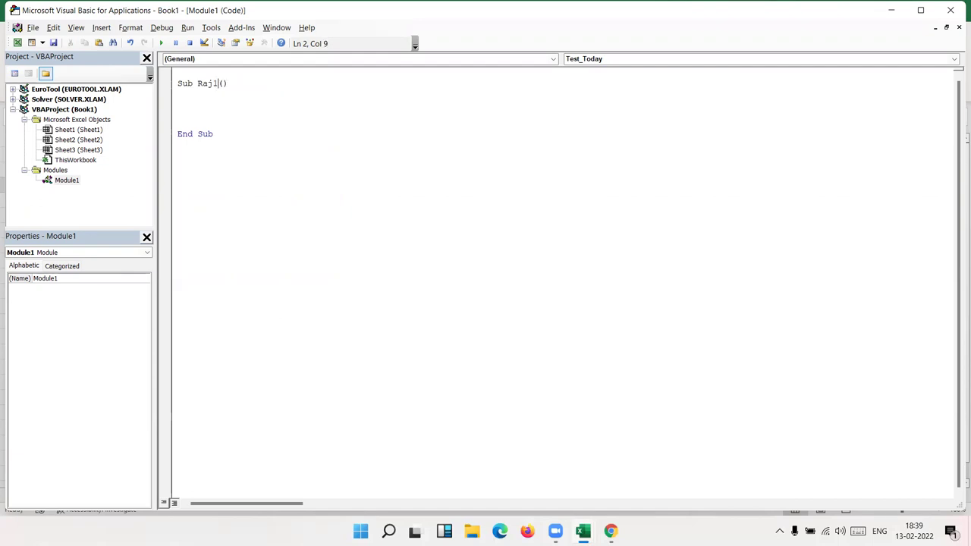
click(287, 126)
key(alt+F11)
Check the Macros list for Raj1, close it, and select cell RAI1
click(35, 81)
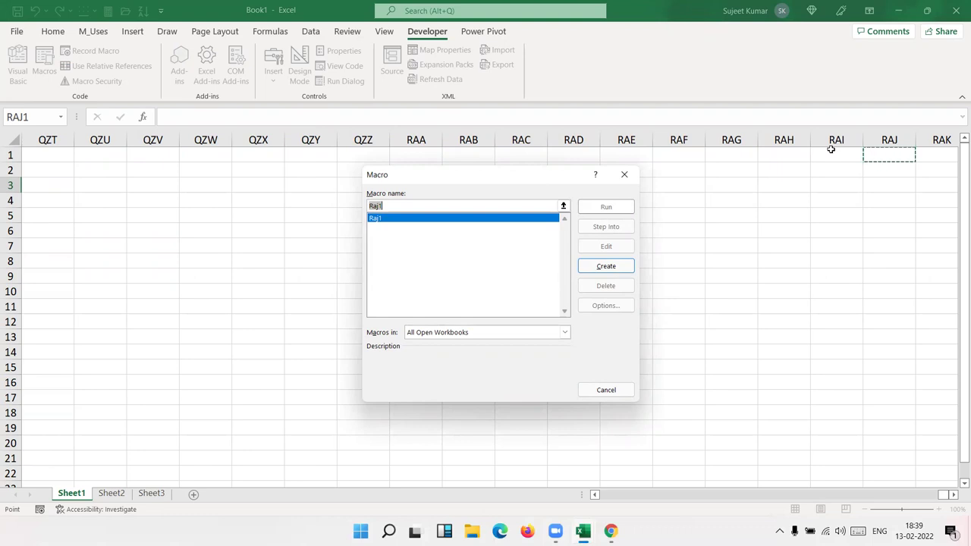
key(Escape)
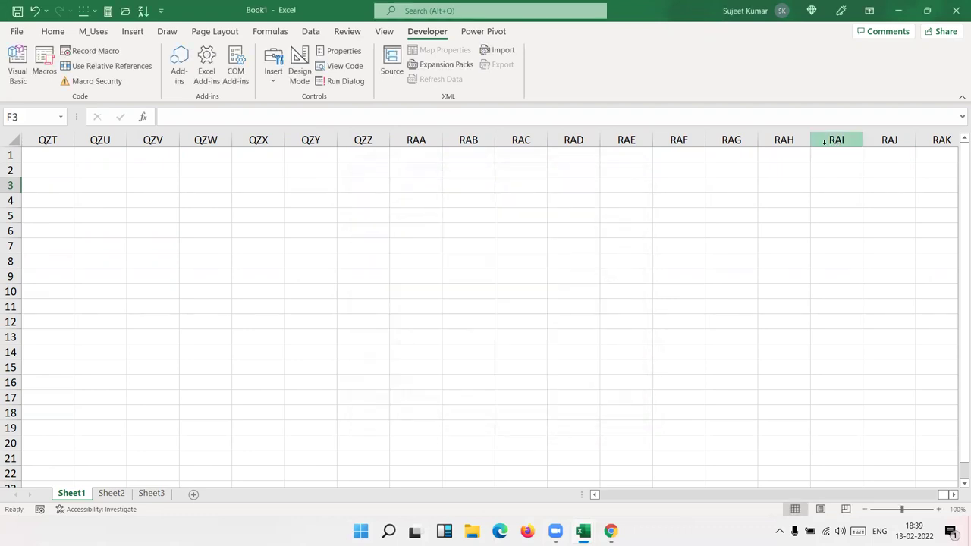
click(825, 156)
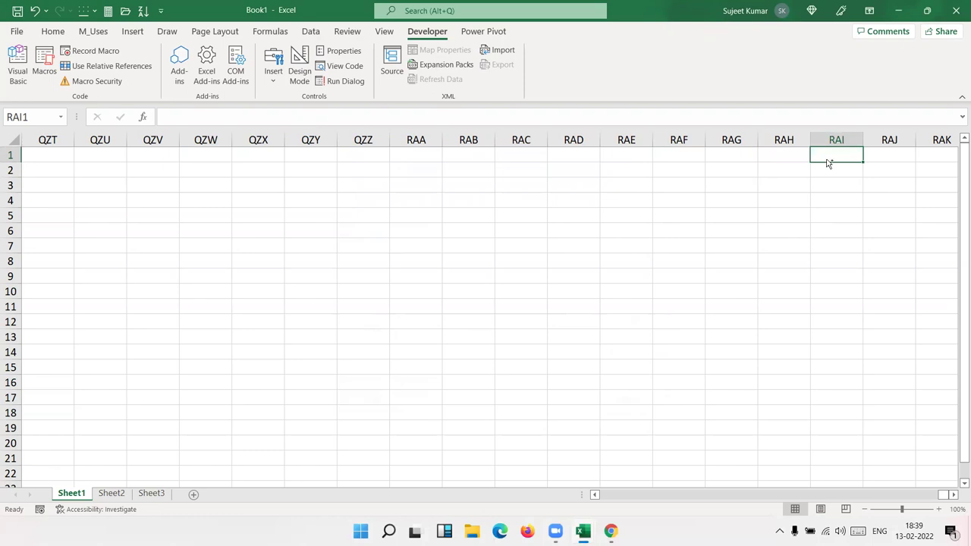
Jump to the last column XFD, then go to cell RAM1 via the Name Box
key(ctrl+Right)
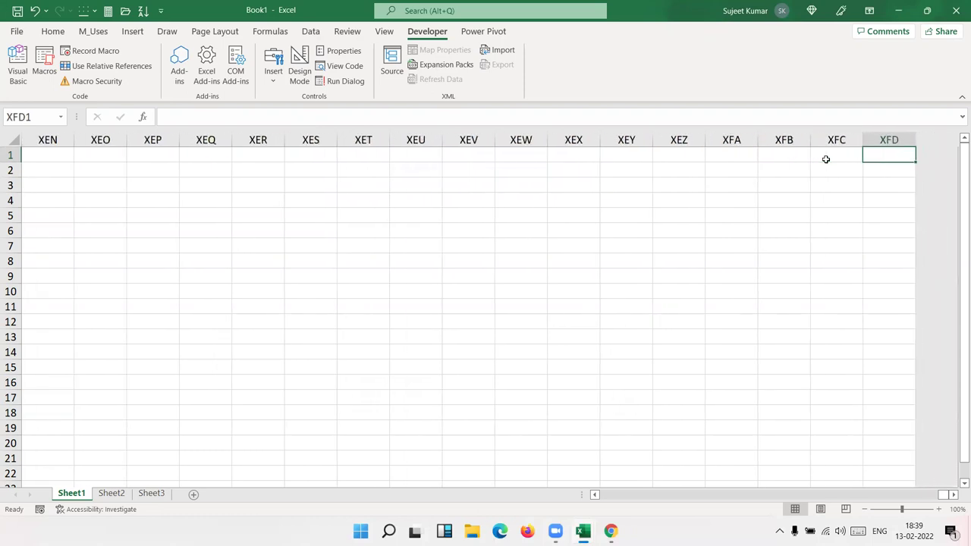
key(Left)
key(Left)
key(Left)
key(Left)
key(Left)
key(Left)
key(Left)
key(Left)
key(Left)
key(Left)
key(Left)
key(Left)
key(Left)
key(Left)
key(Left)
key(Left)
click(11, 117)
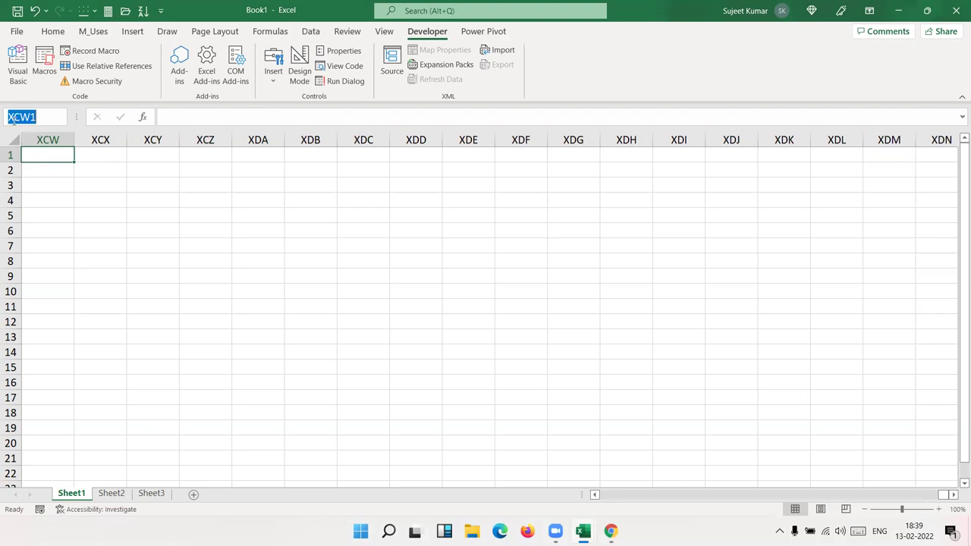
text(RAM)
click(38, 119)
click(37, 119)
text(1)
key(Return)
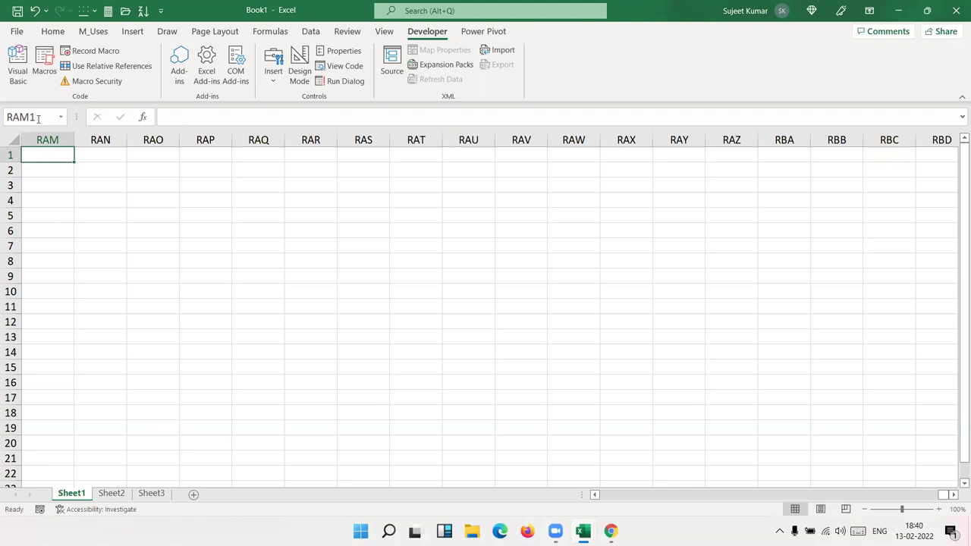
Return to the VBA editor and place the cursor in the Sub Raj1 name
key(alt+F11)
key(Up)
key(Up)
key(Up)
key(Down)
key(Down)
key(Down)
key(Down)
key(Up)
key(Up)
key(Up)
key(Up)
key(Up)
key(Right)
key(Right)
key(Right)
key(Right)
key(Right)
key(Right)
key(Right)
key(Right)
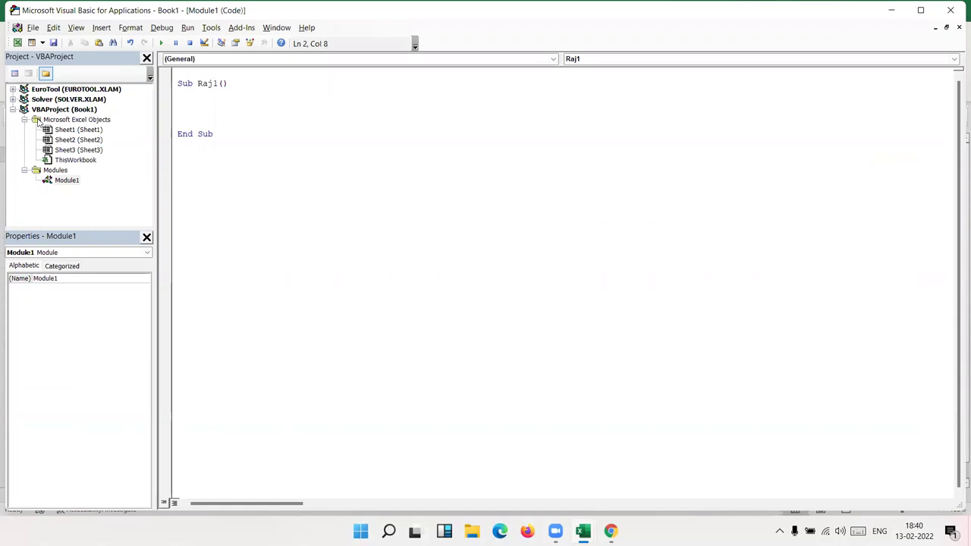
Insert an underscore to make the procedure Raj_1, then move into its empty body
text(_)
key(Down)
click(178, 103)
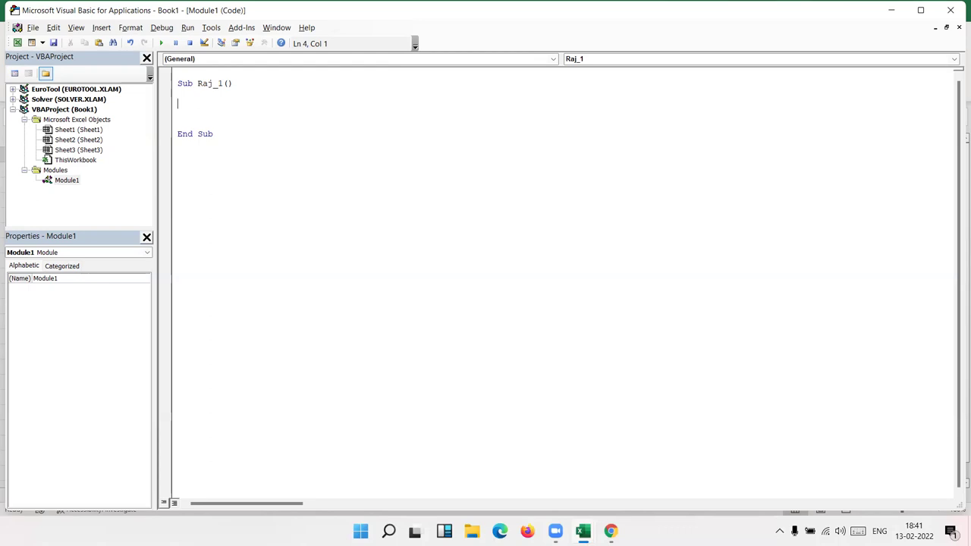
Add lines Application, Workbooks, Sheets and Range, one per line, inside Raj_1
key(Return)
text(Application)
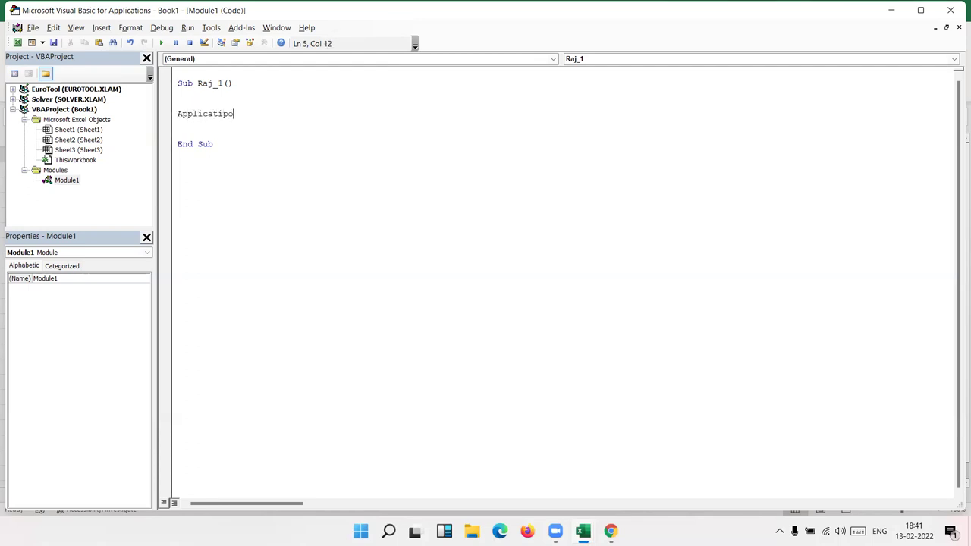
key(BackSpace)
key(BackSpace)
text(on)
key(Return)
text(workbooks)
key(Return)
text(sheets)
key(Return)
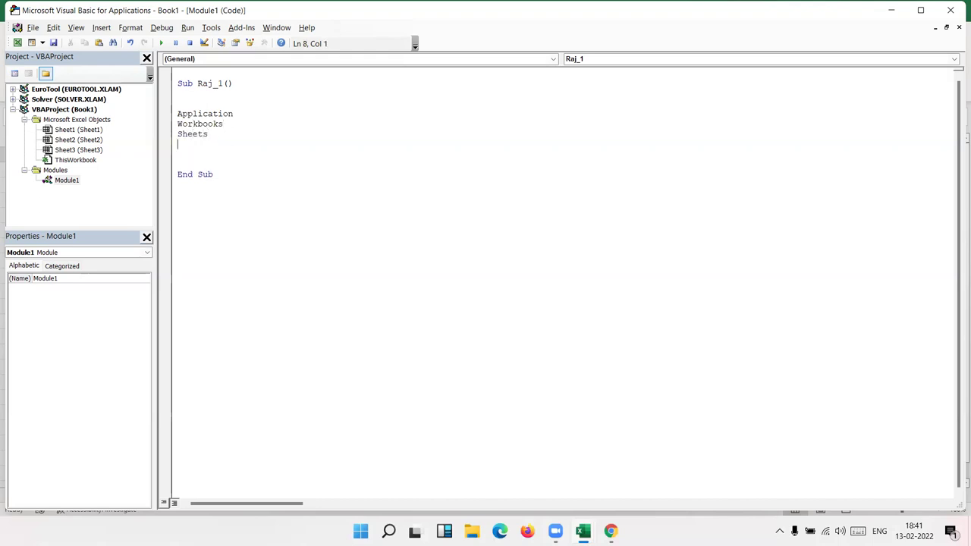
text(range)
key(Return)
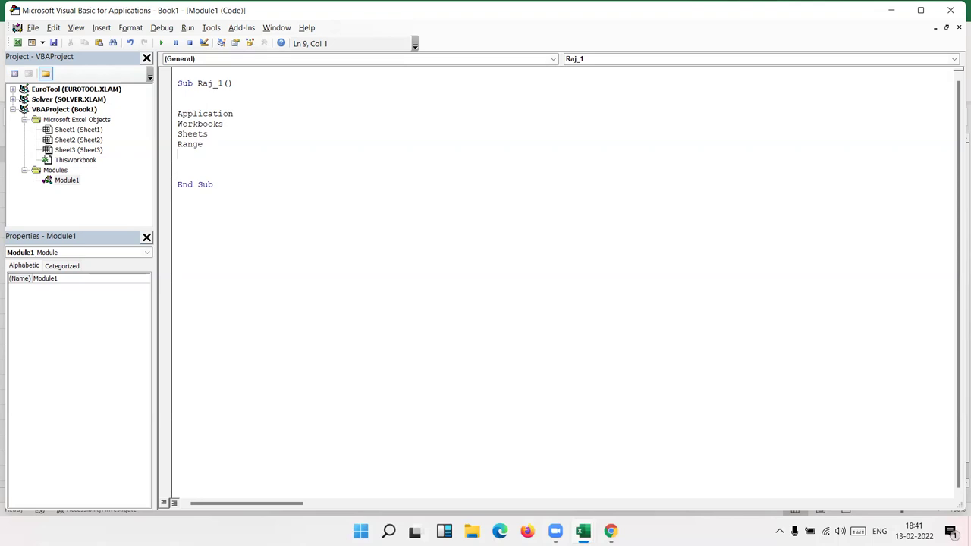
Select the four object-name lines, then clear the selection and move to the Workbooks line
key(Up)
key(Up)
key(Up)
key(Up)
key(shift+Down)
key(shift+Down)
key(shift+Down)
key(shift+Down)
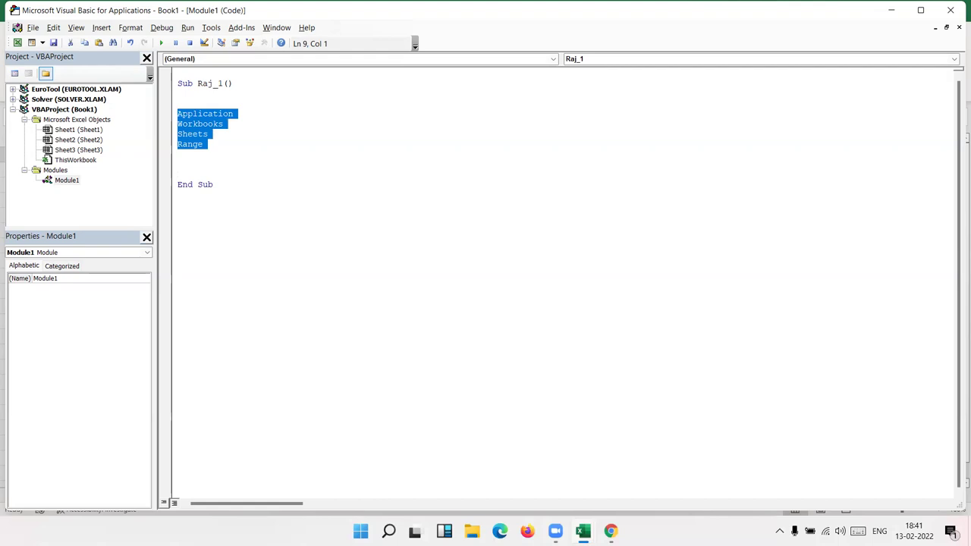
key(Right)
key(Up)
key(Up)
key(Up)
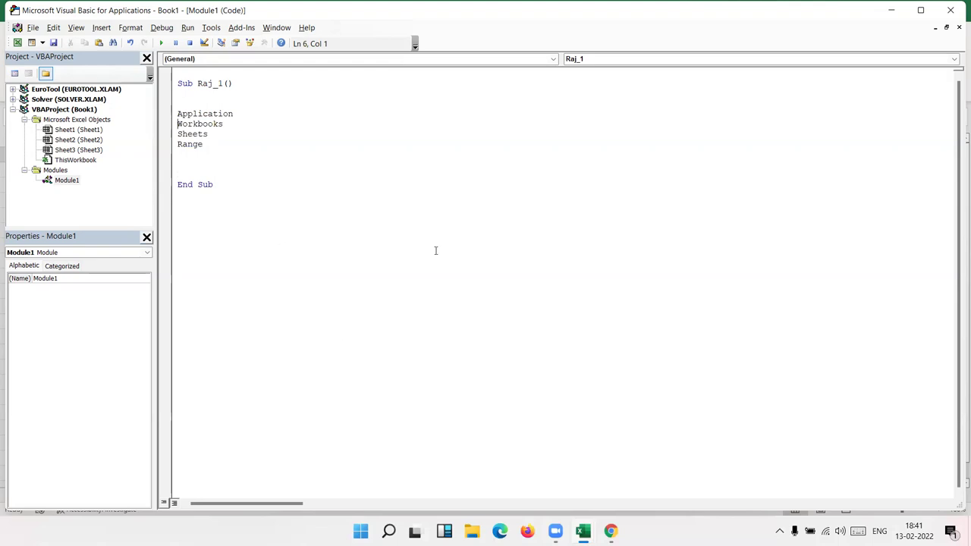
Back in the workbook, enter headers Name, Roll and Marks in A1:C1, then select A1:C11
click(891, 10)
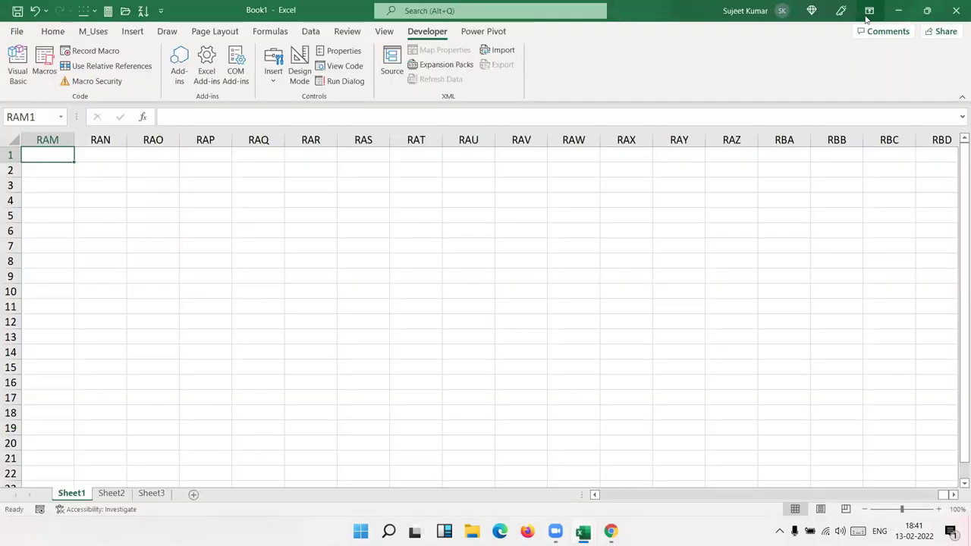
key(ctrl+Home)
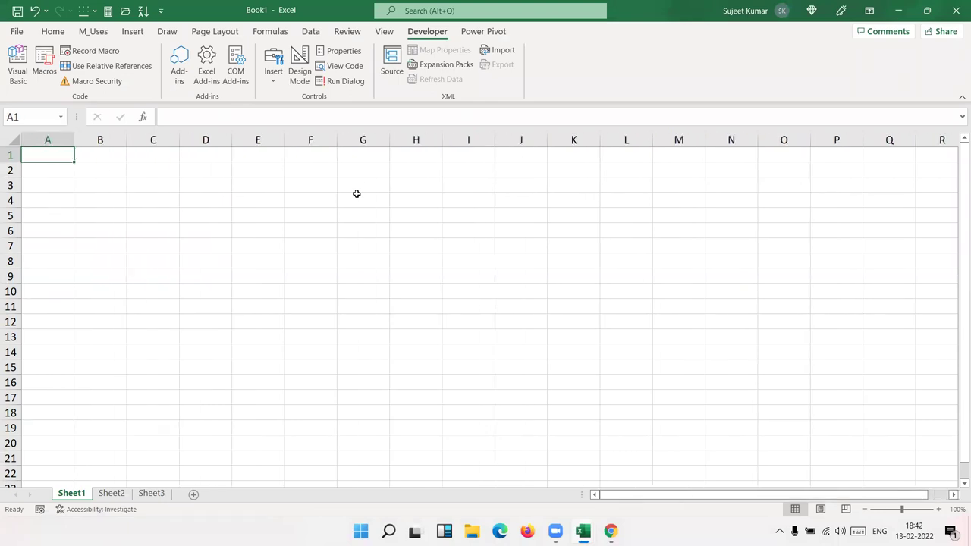
text(Name)
key(Tab)
text(Roll)
key(Tab)
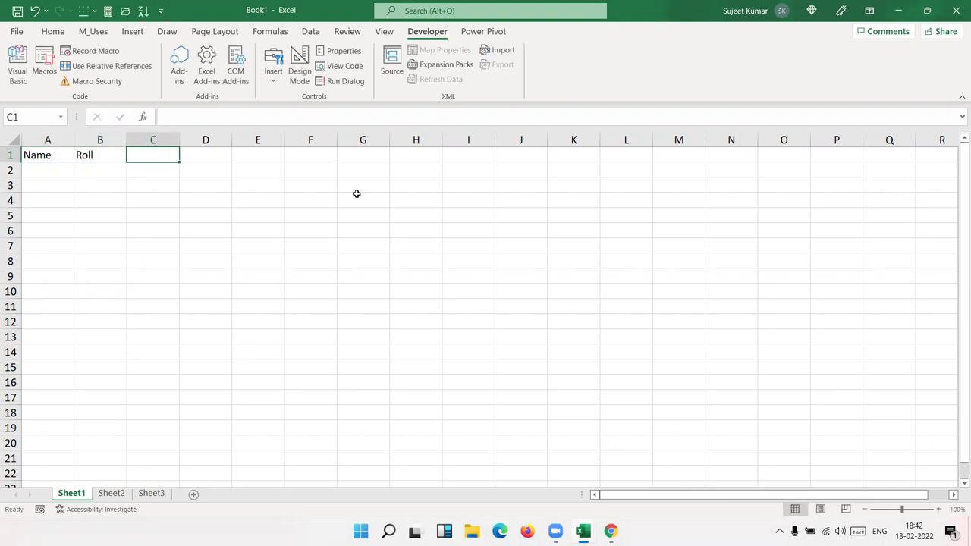
text(MArks)
key(Return)
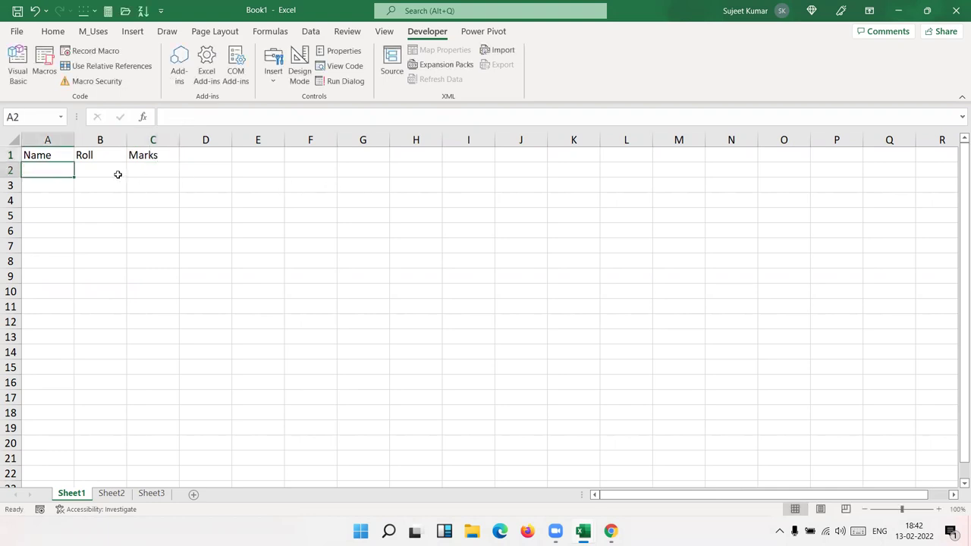
drag(71, 152, 147, 312)
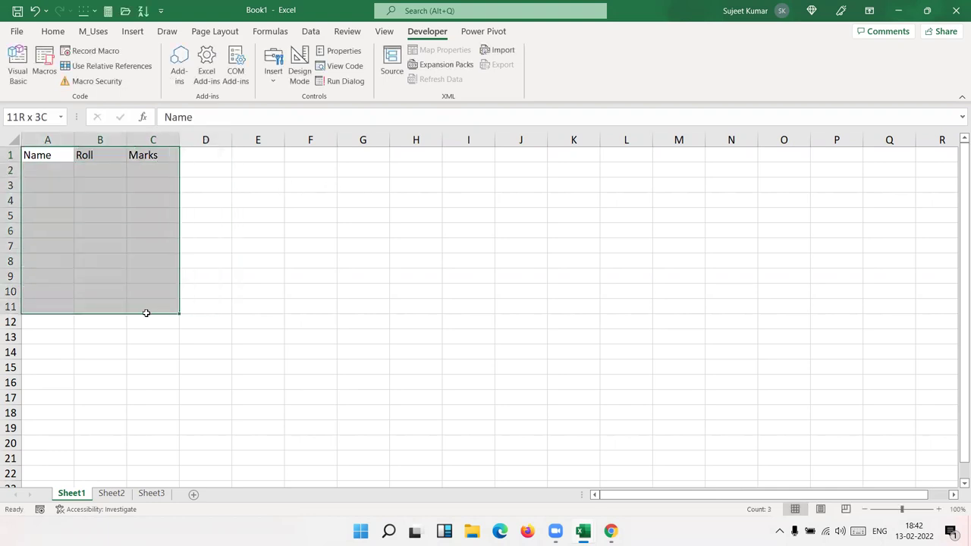
Enter Start, select A1 and enter Name in cells H1 to H3
click(424, 150)
text(Start)
key(Return)
text(select A1)
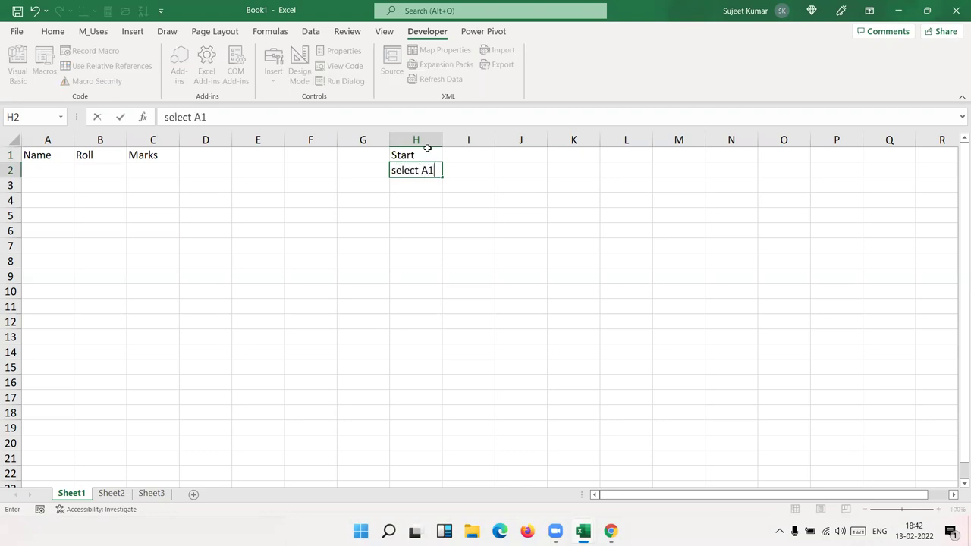
key(Return)
text(ener)
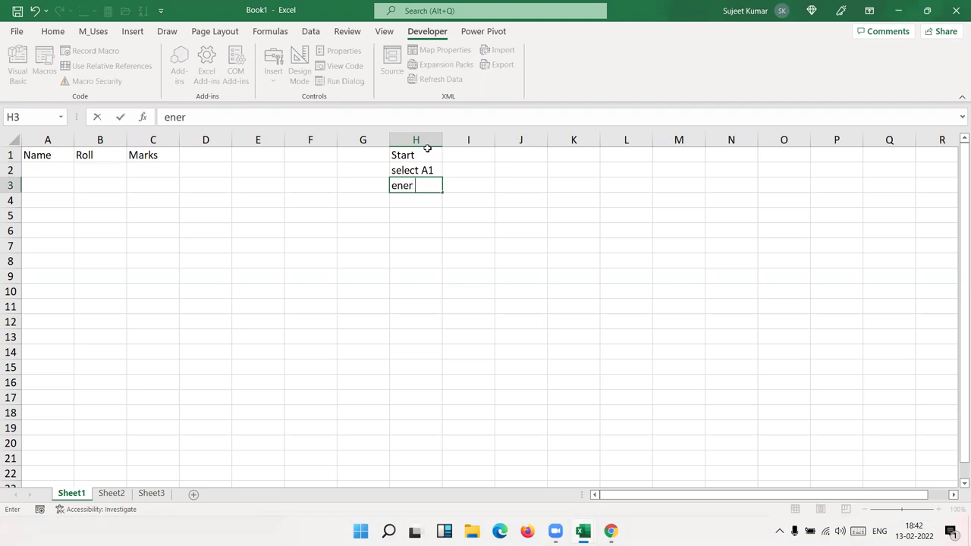
key(BackSpace)
key(BackSpace)
text(ter )
text(Name)
key(Return)
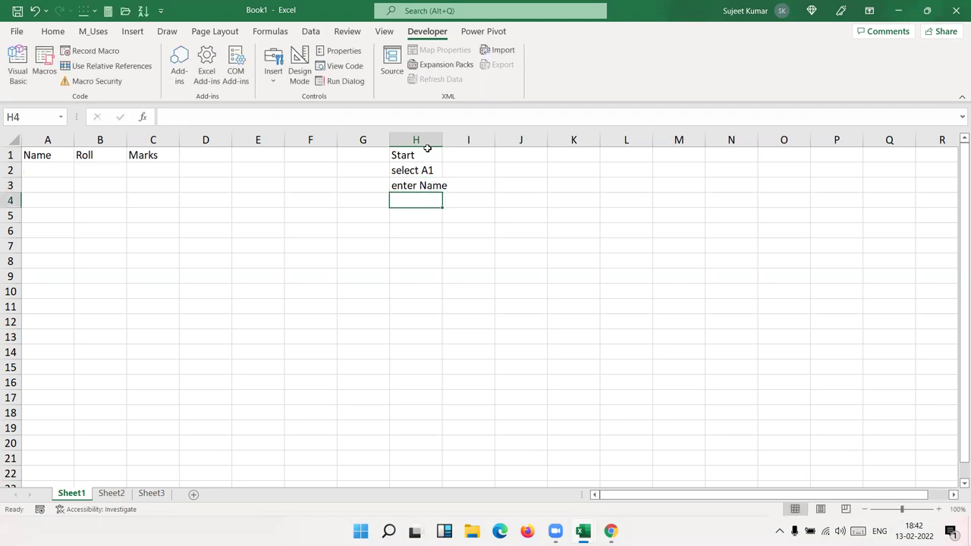
Enter select b1, enter Roll, select c1, enter marks and end in H4:H8
text(s)
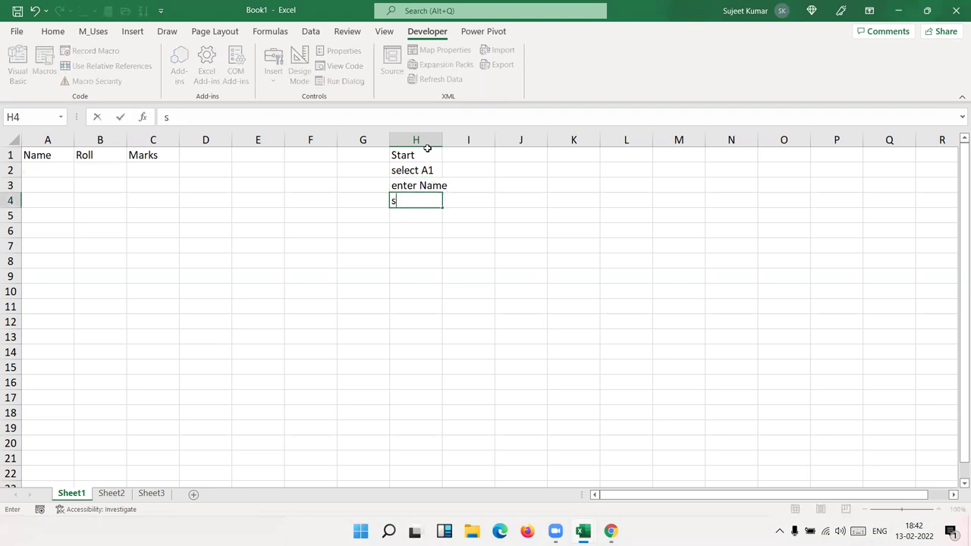
text(elect )
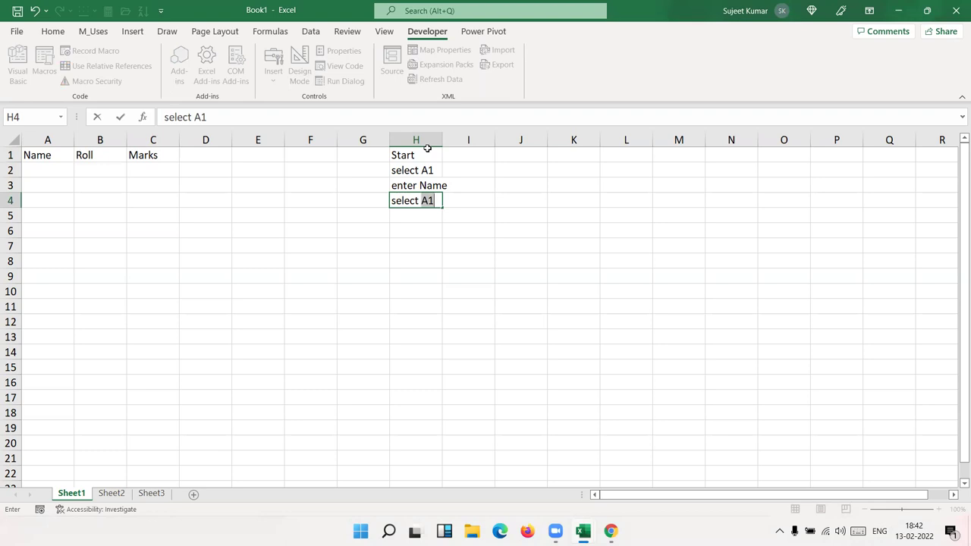
text(b1)
key(Return)
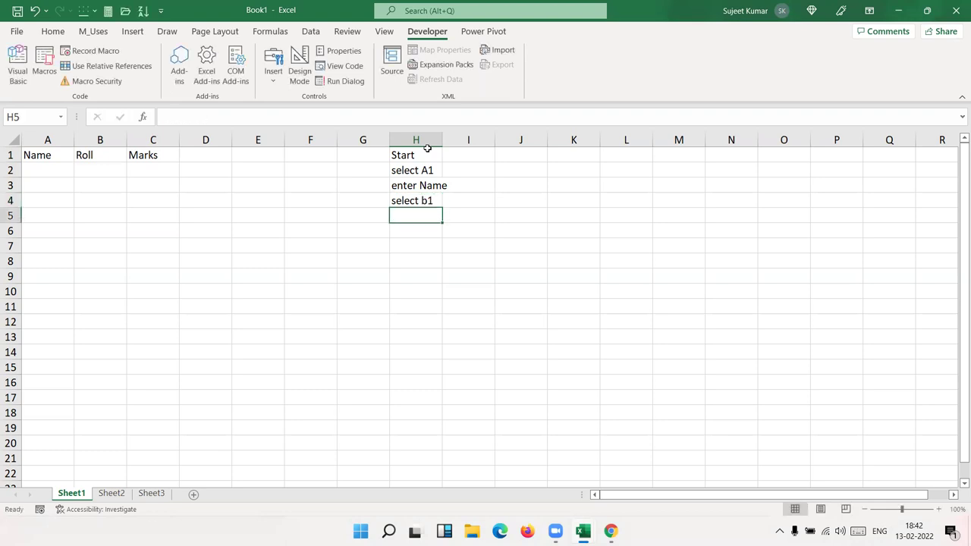
text(enter Roll)
key(Return)
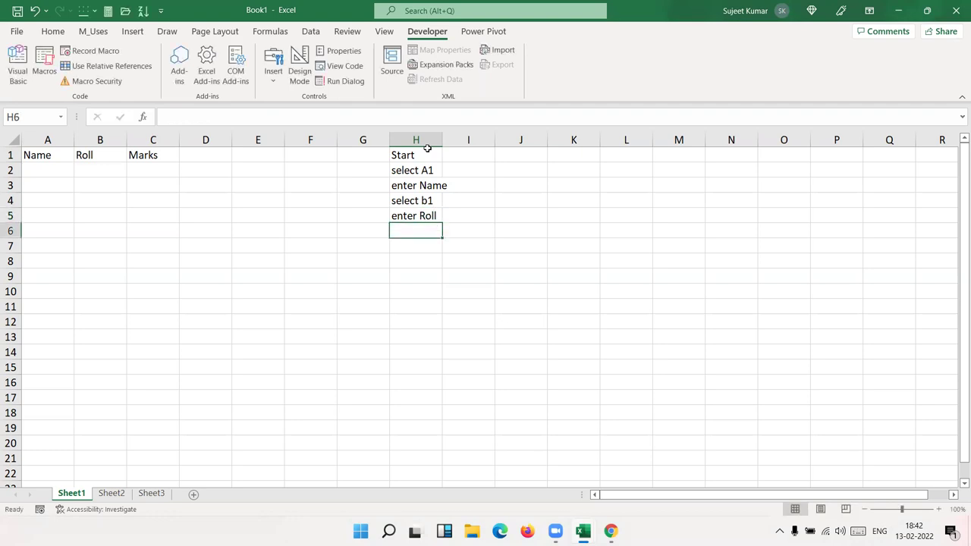
text(select c1)
key(Return)
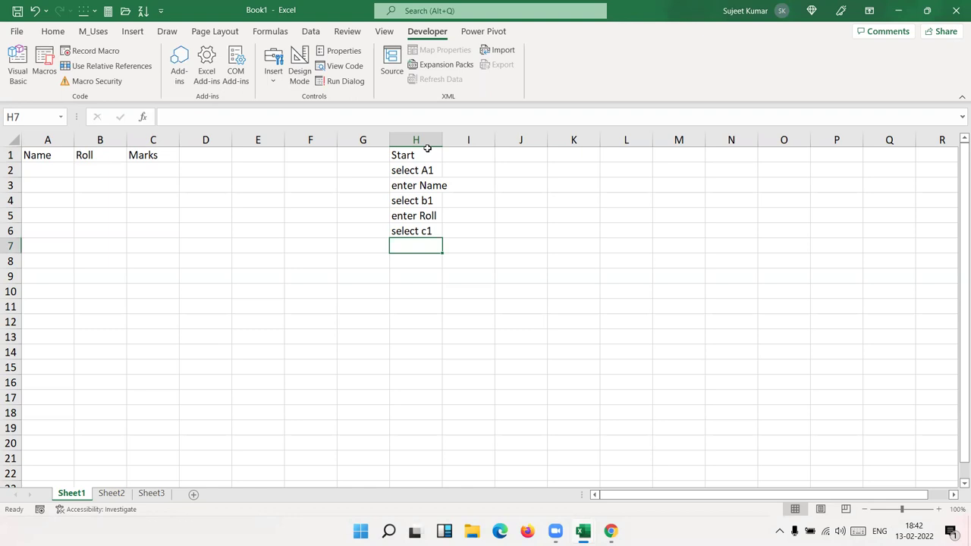
text(enter marks)
key(Return)
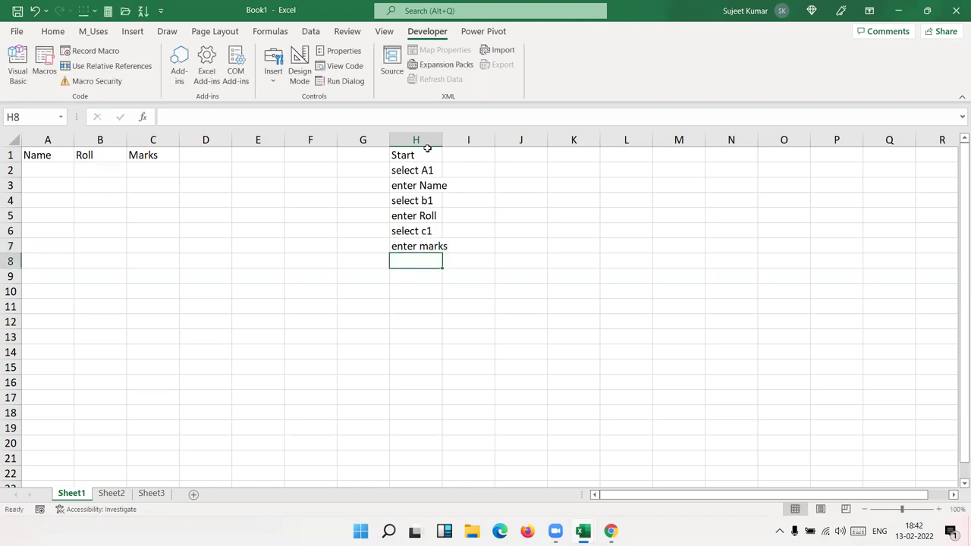
text(end)
key(Return)
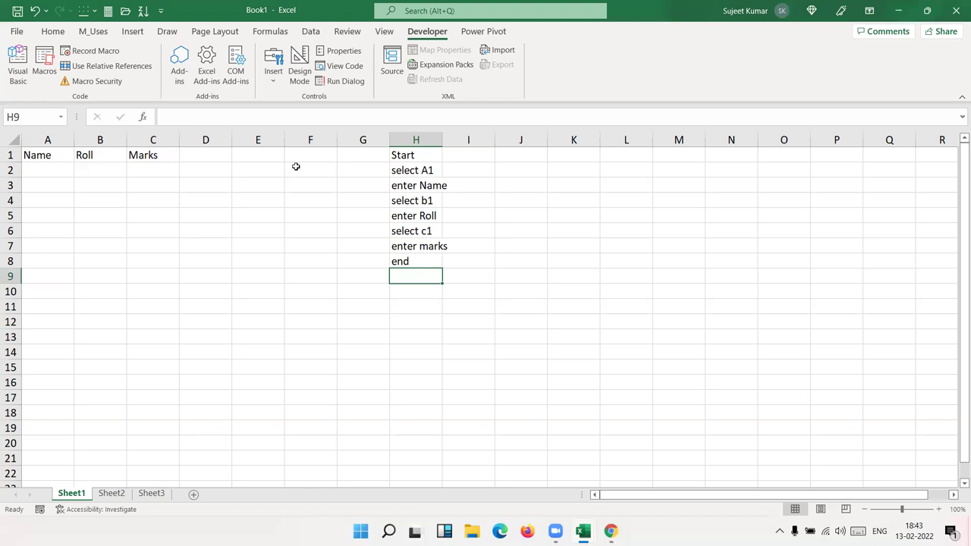
Select cells near the headers and the column H macro steps, trying to move the end step up
click(204, 156)
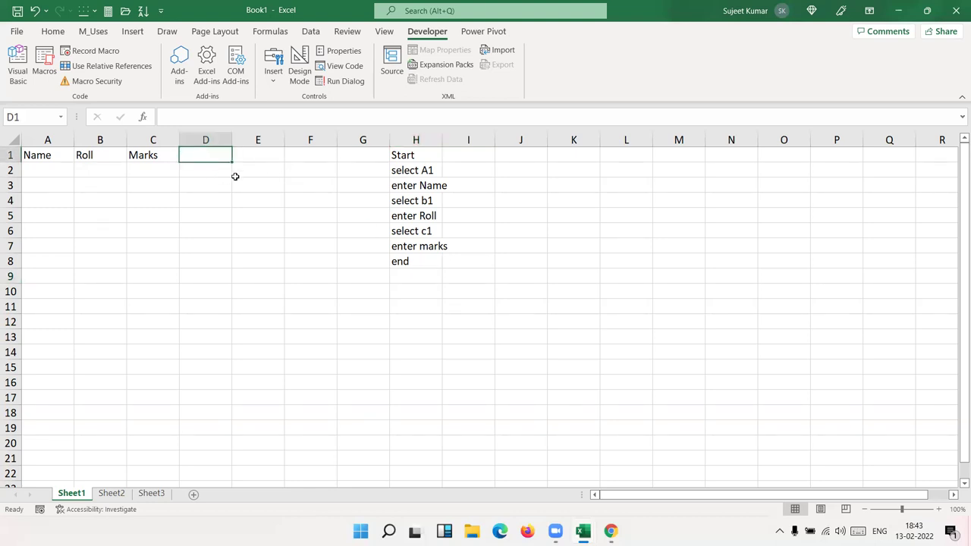
click(278, 320)
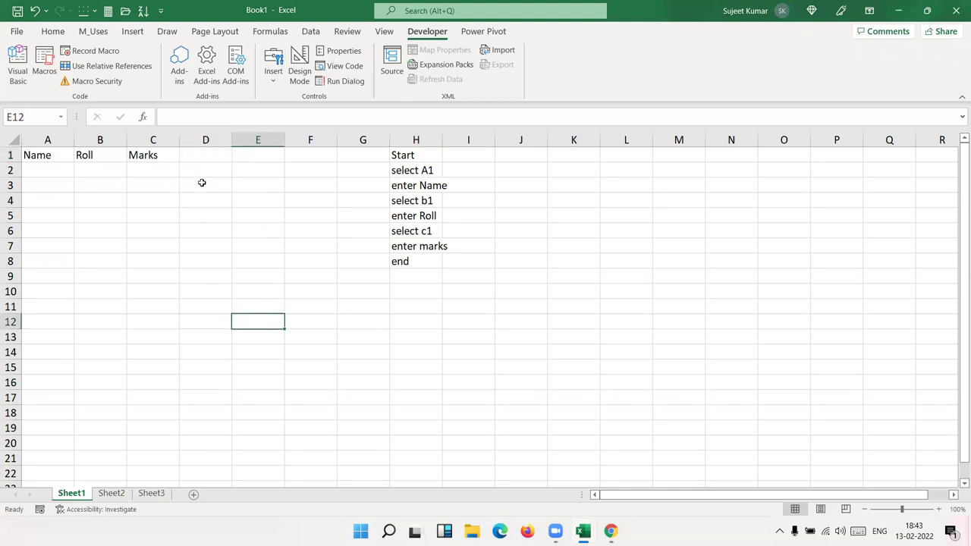
click(201, 167)
drag(288, 287, 288, 305)
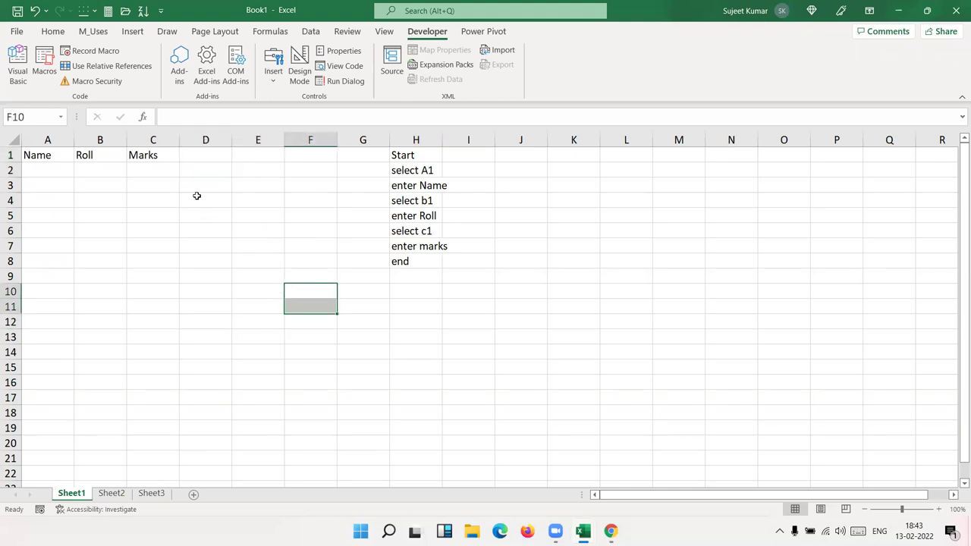
click(316, 295)
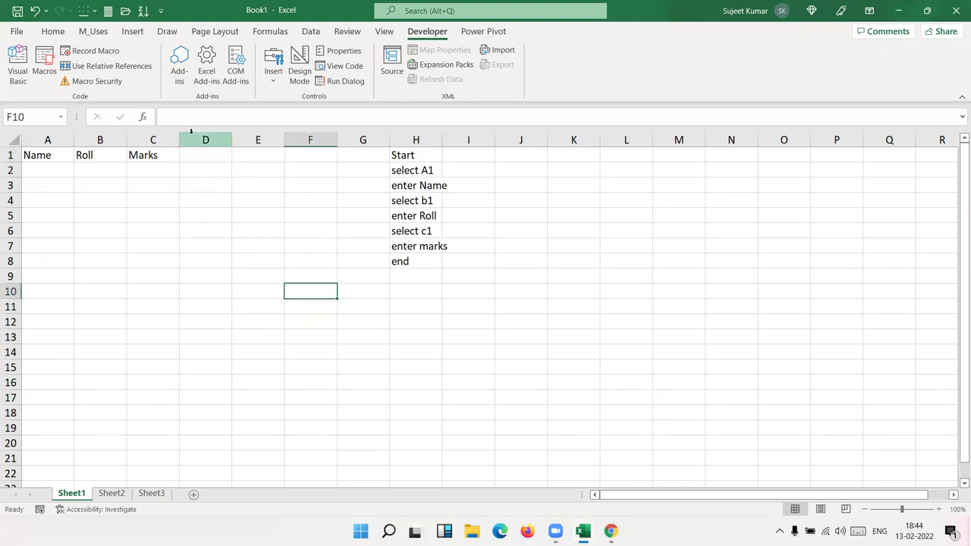
click(191, 141)
click(195, 154)
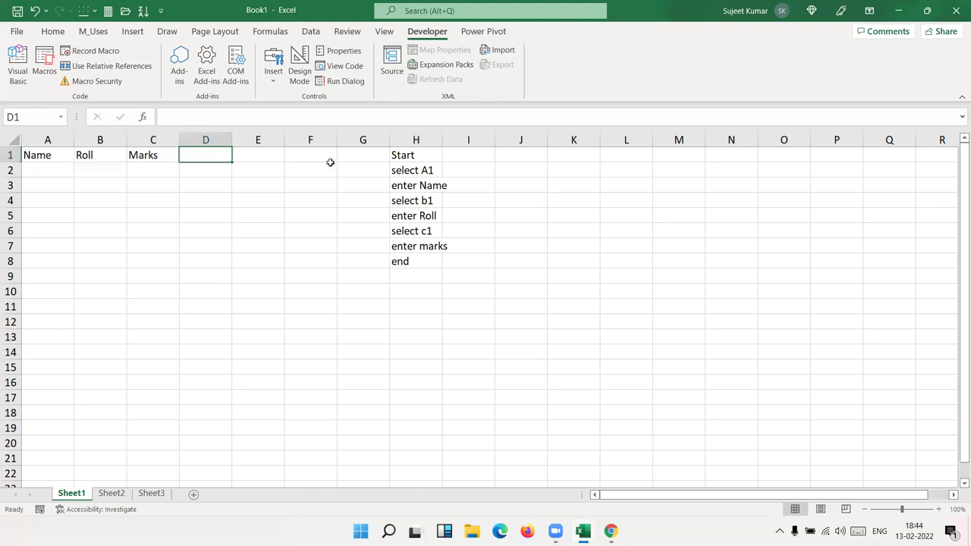
drag(424, 159, 433, 259)
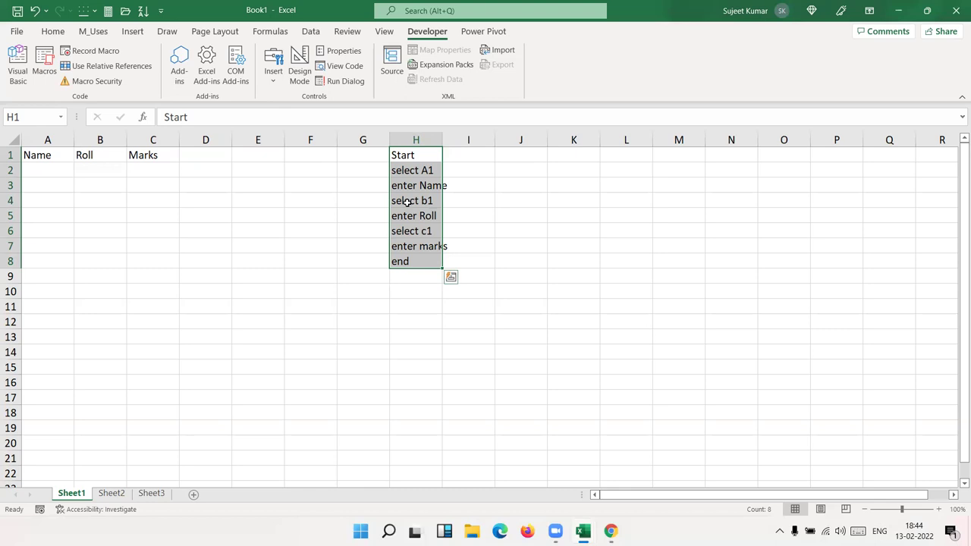
click(421, 263)
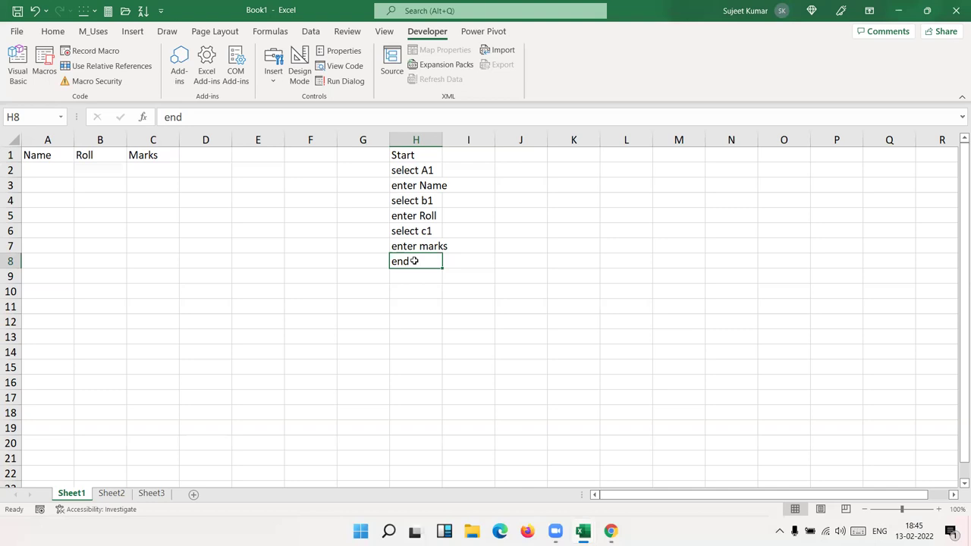
mouse_move(423, 257)
mouse_down()
mouse_move(405, 169)
mouse_move(412, 259)
mouse_move(410, 158)
mouse_up()
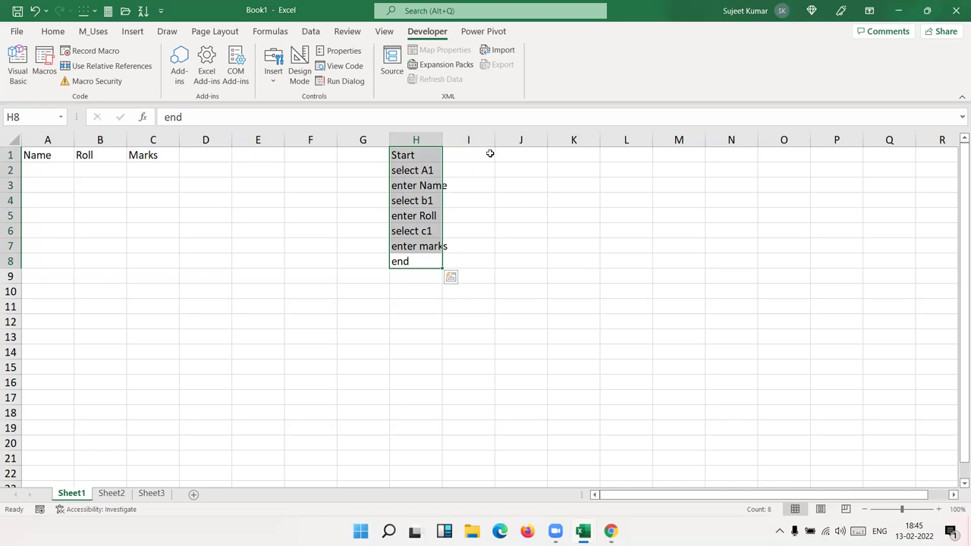
Enter the heading 'Analysis' in J1, correcting the misspelled 'Anaysis'
click(536, 157)
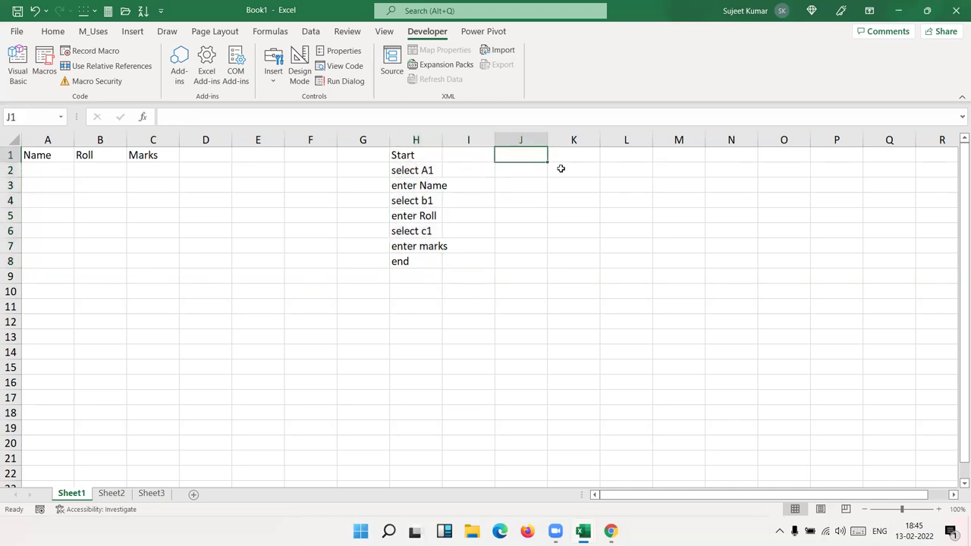
text(Anaysis)
key(Return)
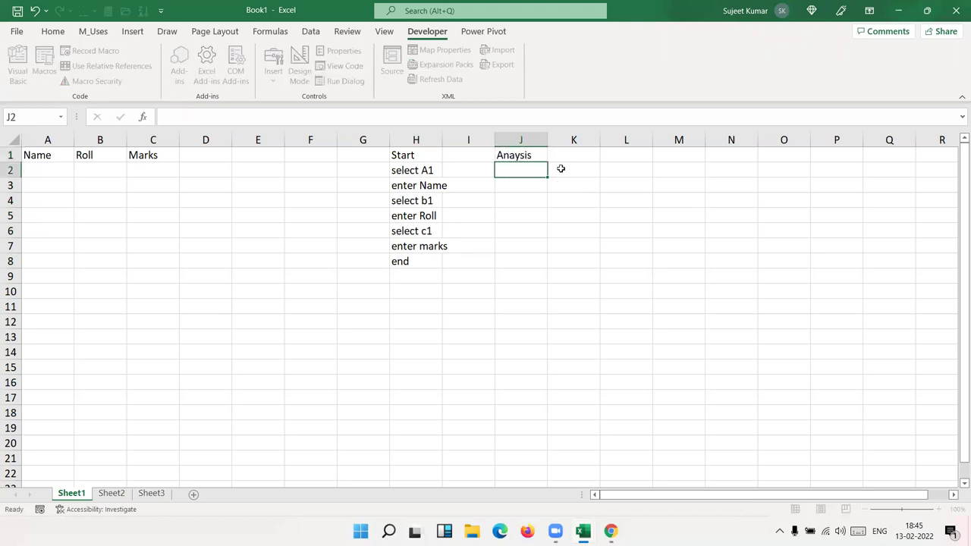
key(Up)
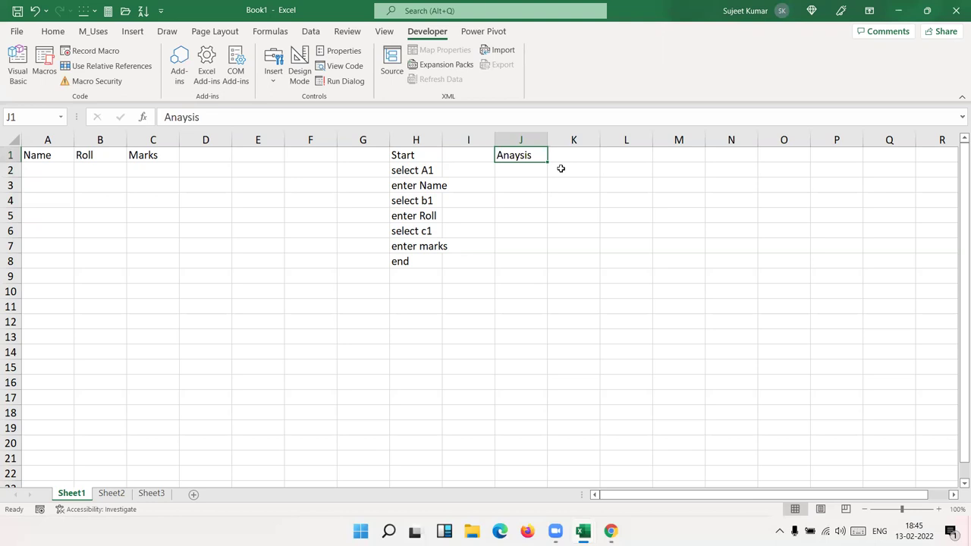
key(F2)
key(Left)
key(Left)
key(Left)
key(Left)
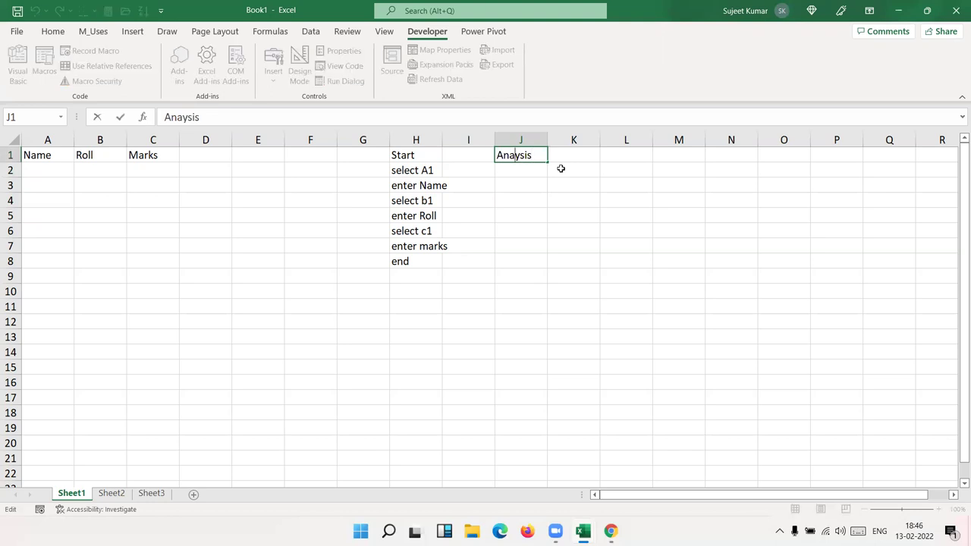
text(l)
key(Return)
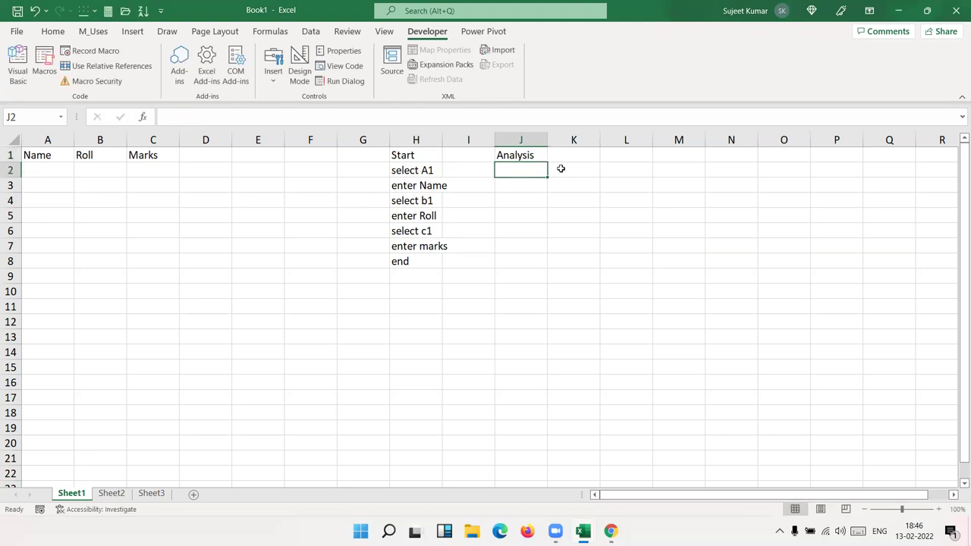
Enter 'Algorithm' in J2 below the Analysis heading
text(Al)
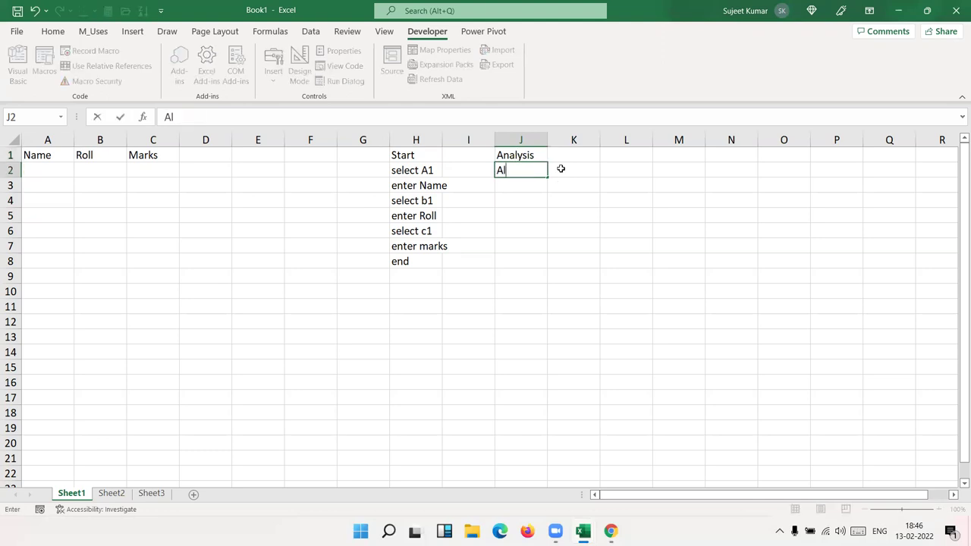
text(go)
text(rithm)
key(Return)
key(Up)
key(Up)
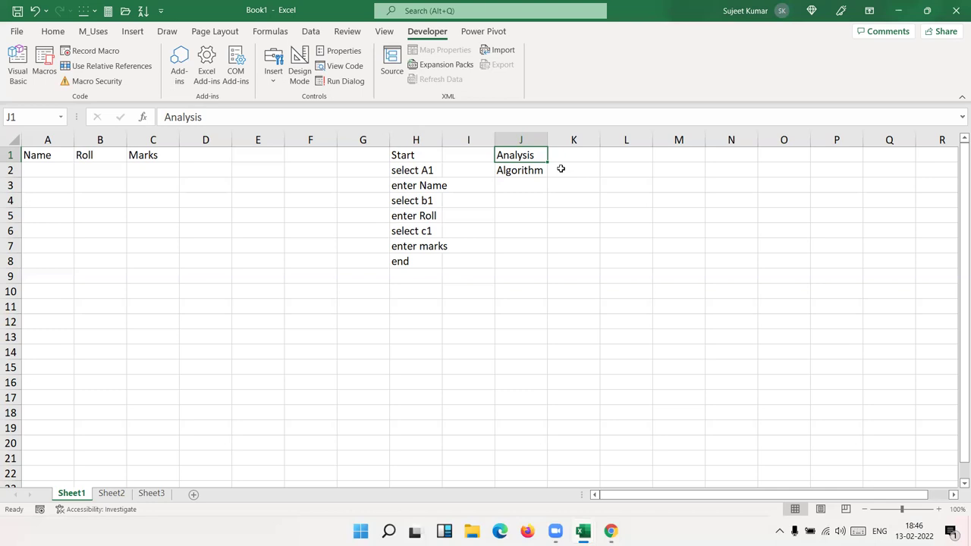
key(Down)
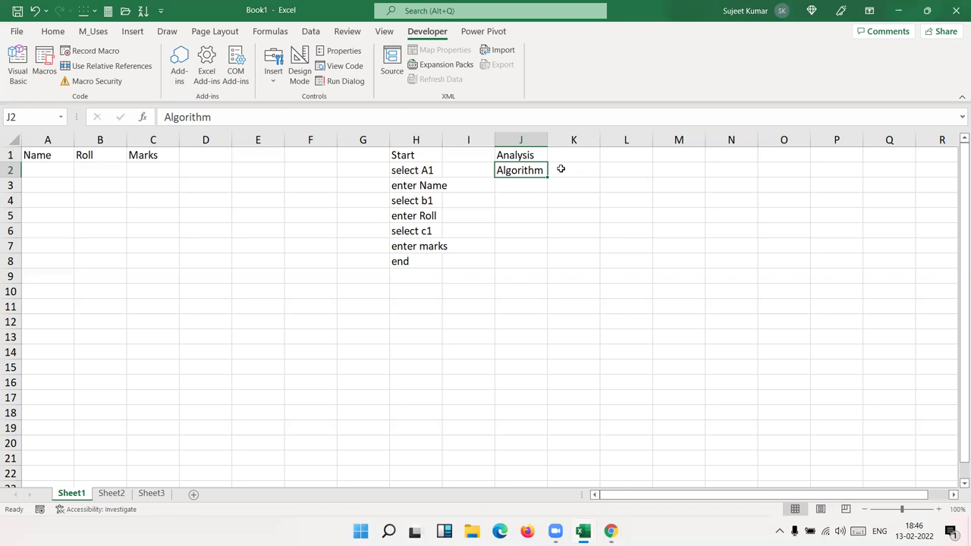
Enter 'Code' in J3, 'Test' in J4, and 'Re-Code' beside it in K4
key(Down)
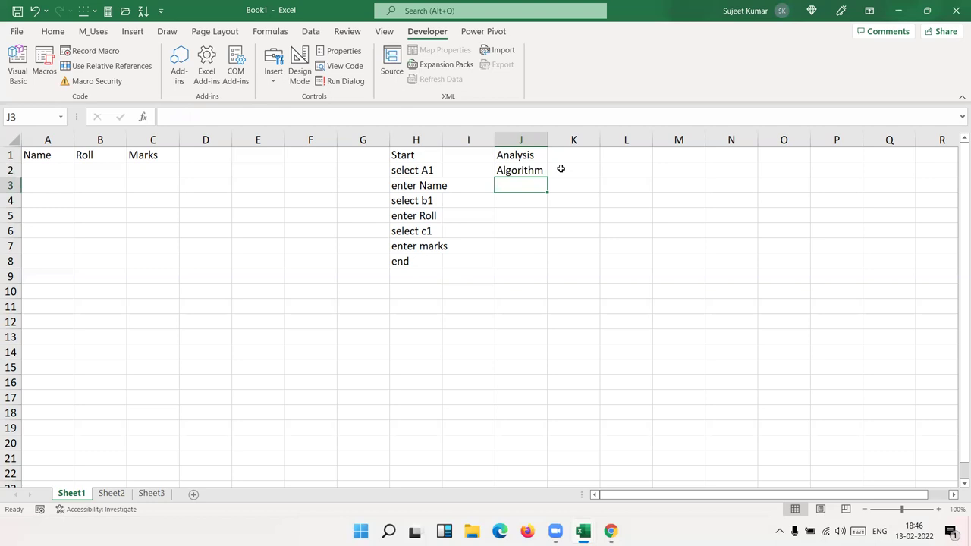
text(Code)
key(Return)
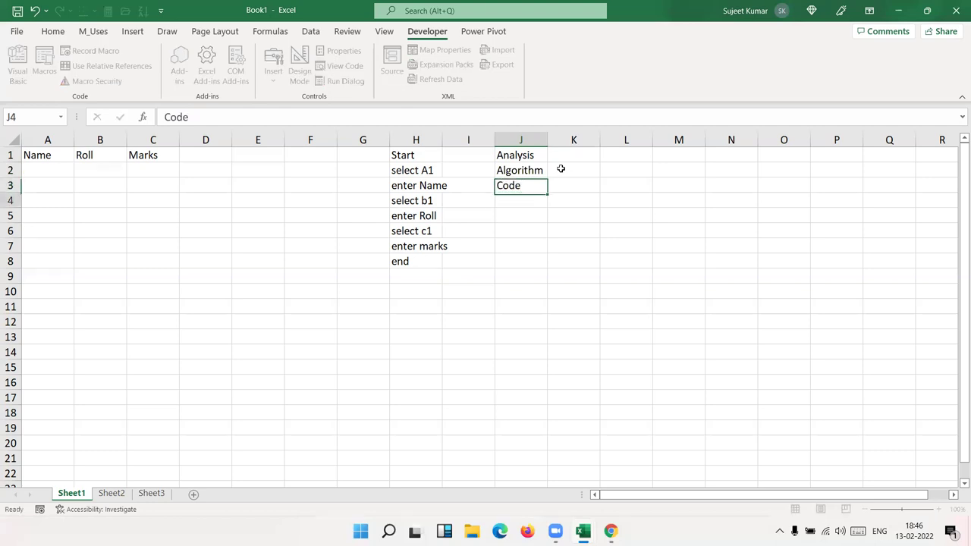
text(Test)
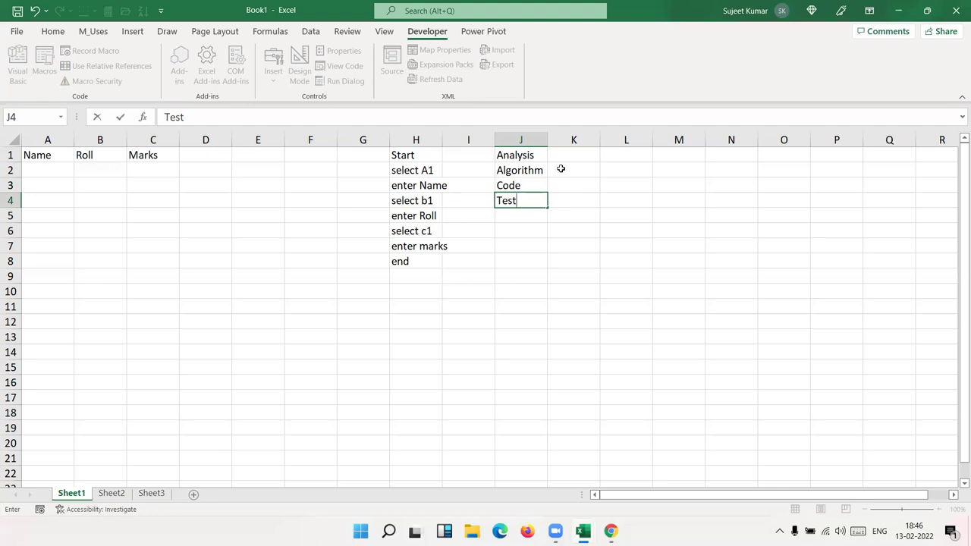
key(Tab)
text(Re-Code)
key(Return)
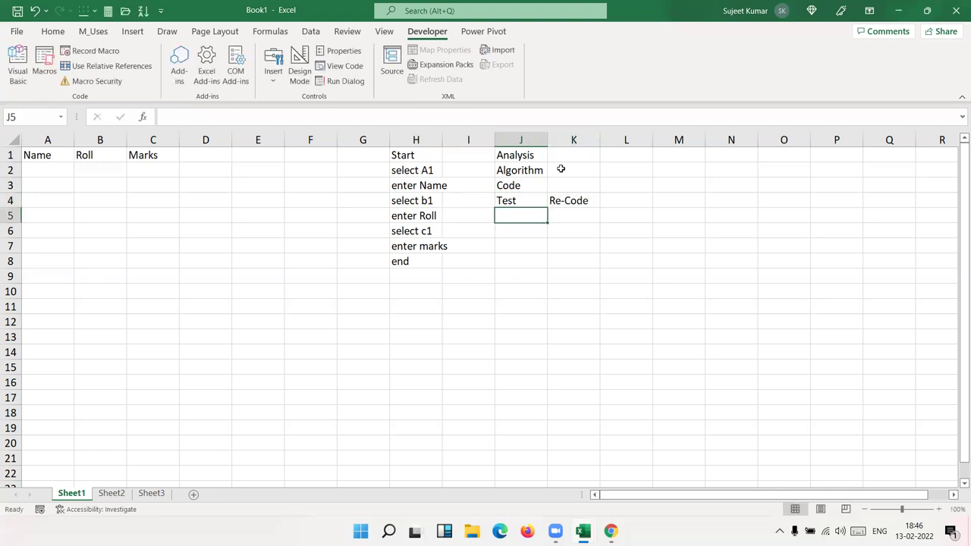
Enter 'Re-Test' in L4 and 'Apply' in J5
key(Up)
key(Right)
key(Right)
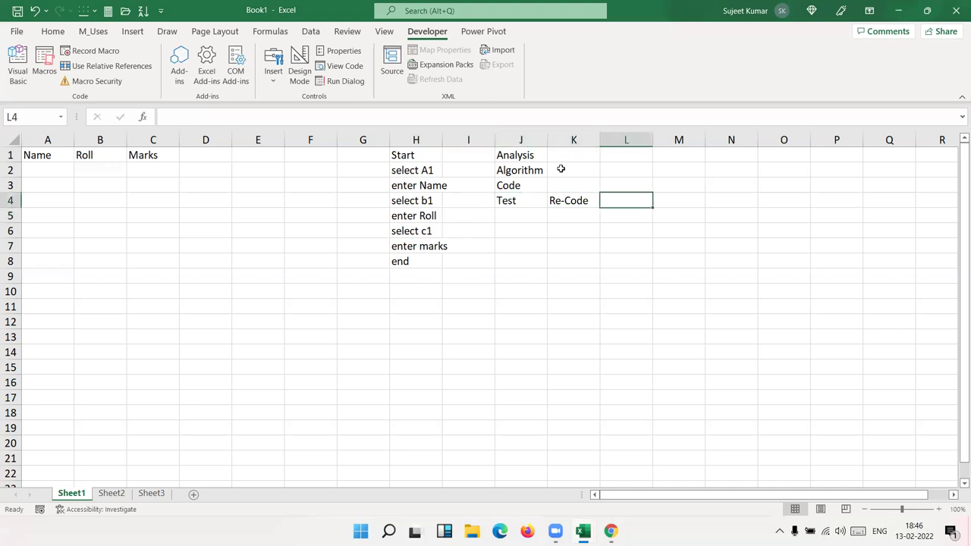
text(Re)
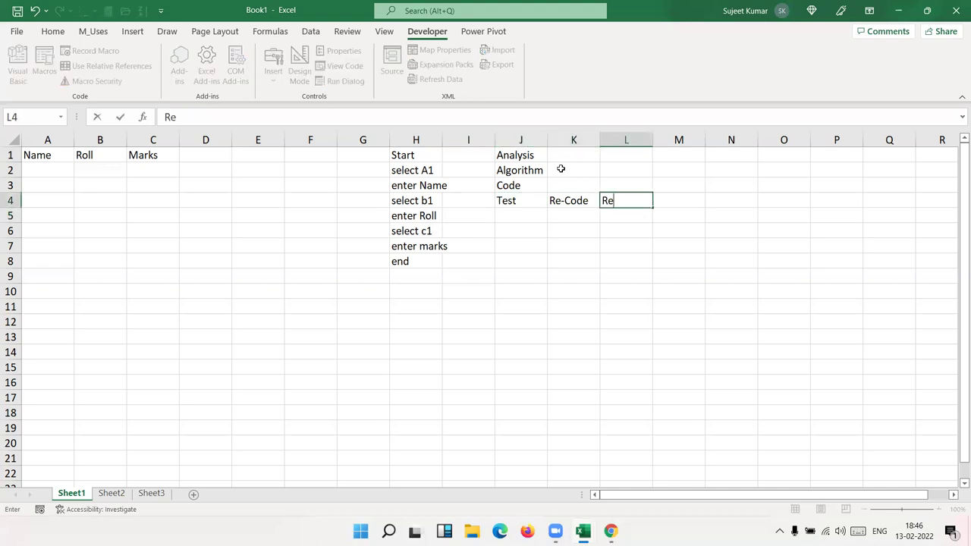
text(-Test)
key(Return)
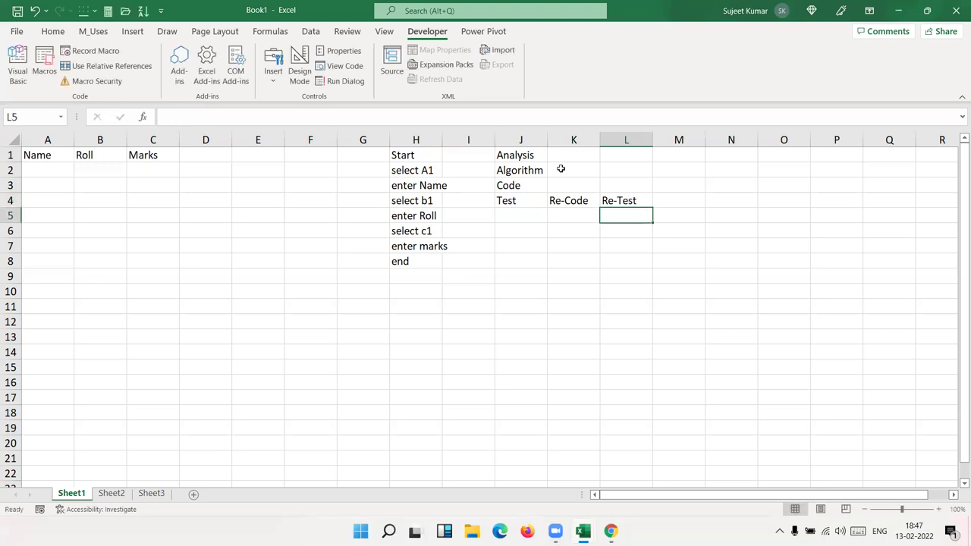
key(Left)
key(Left)
text(Apply)
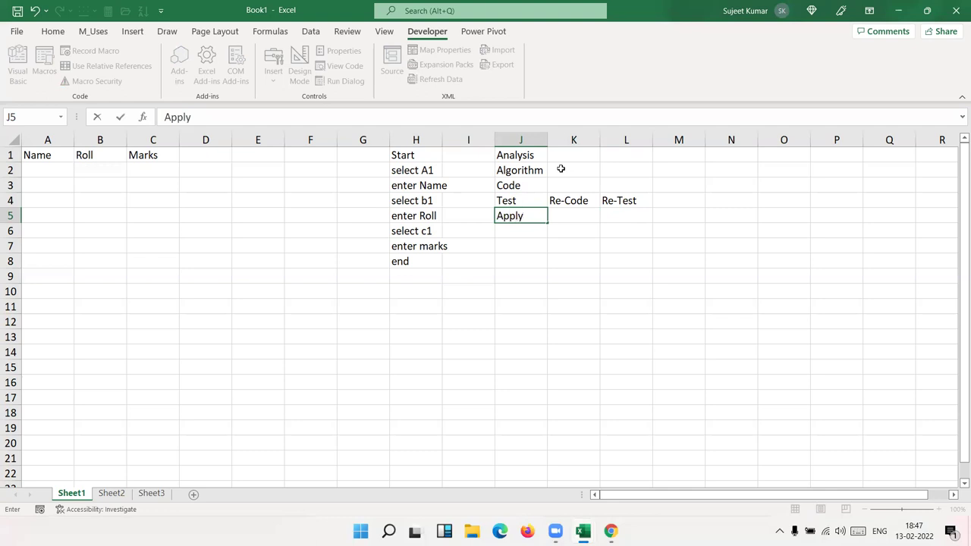
key(Return)
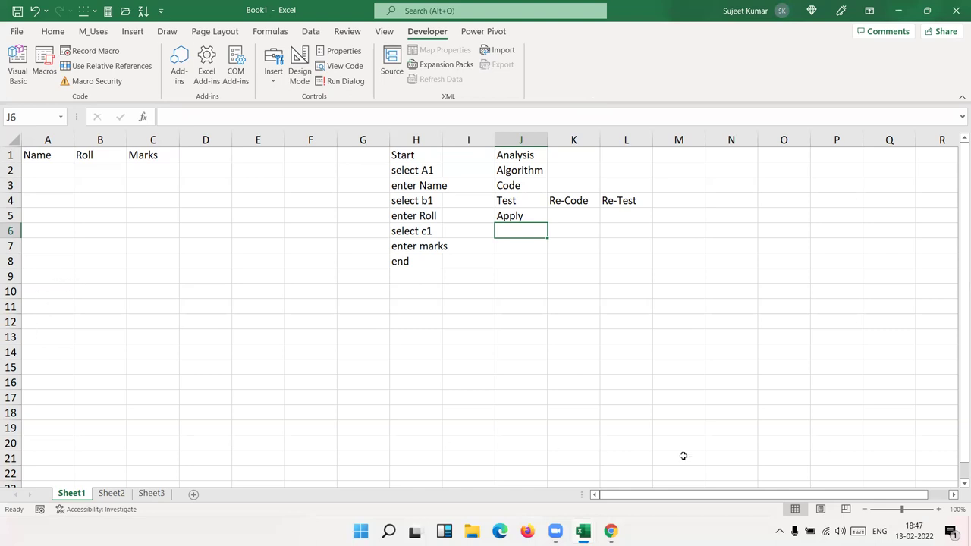
key(alt+F11)
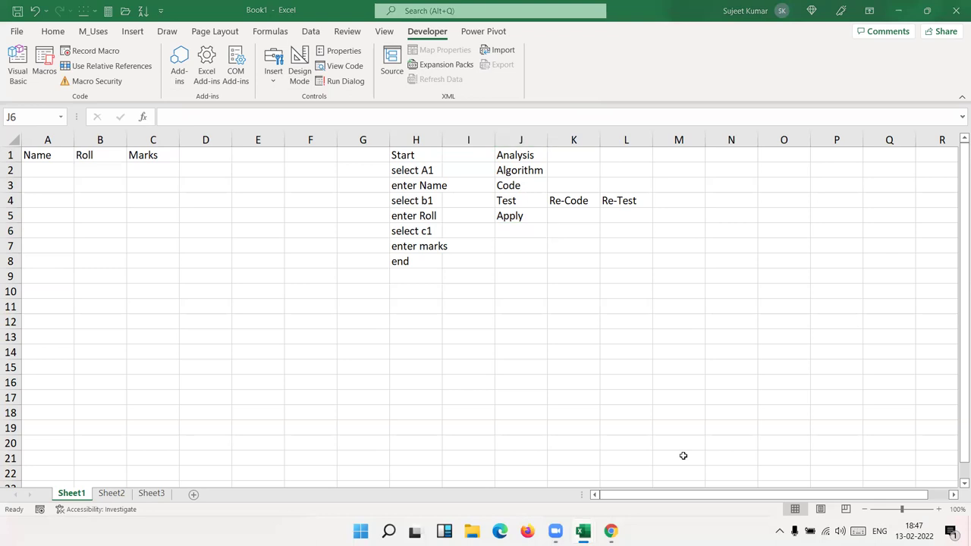